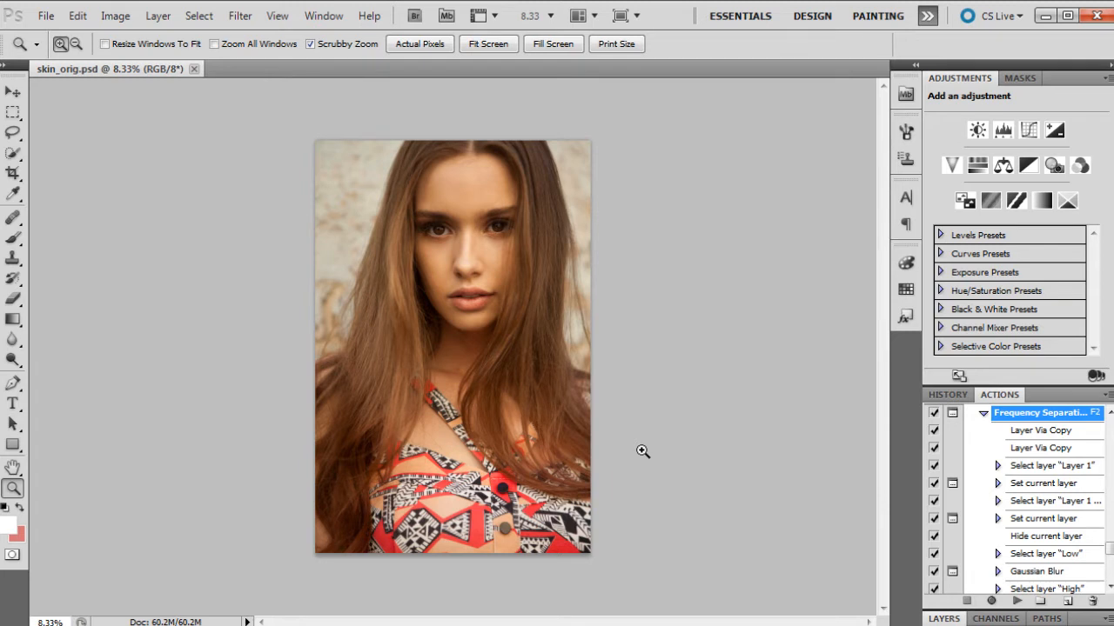
Add a Selective Color adjustment layer above the Background layer.
click(943, 618)
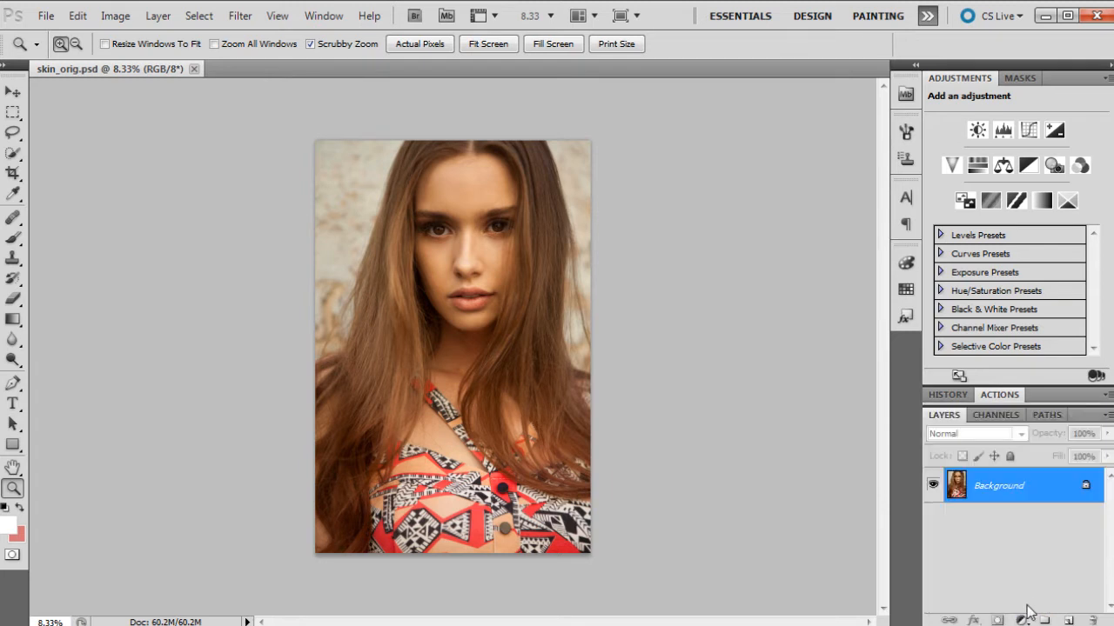
click(1022, 619)
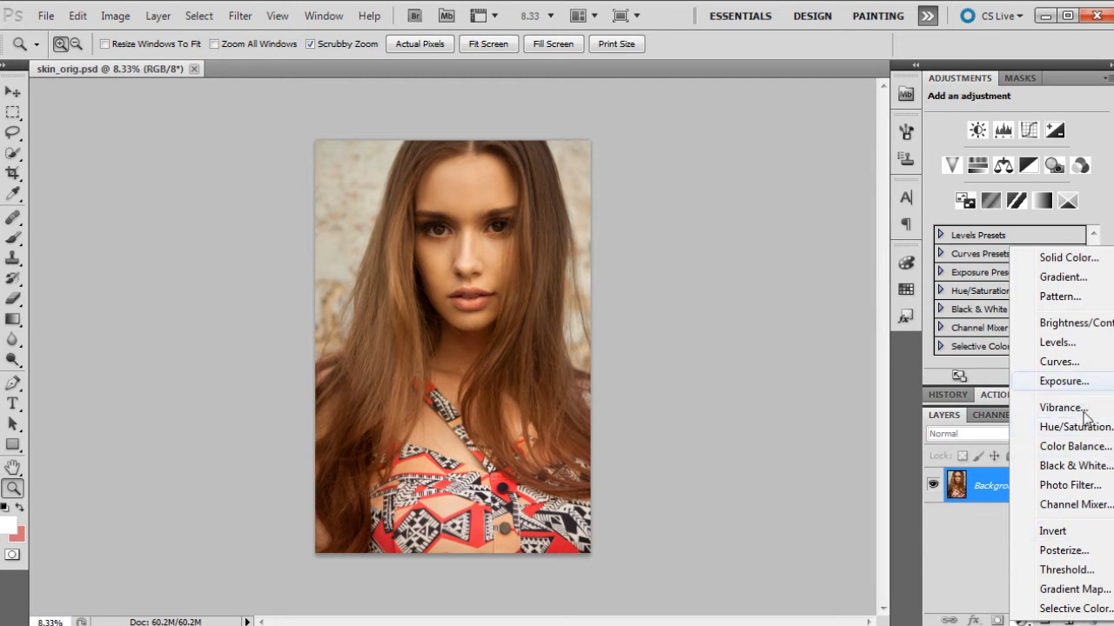
click(1079, 609)
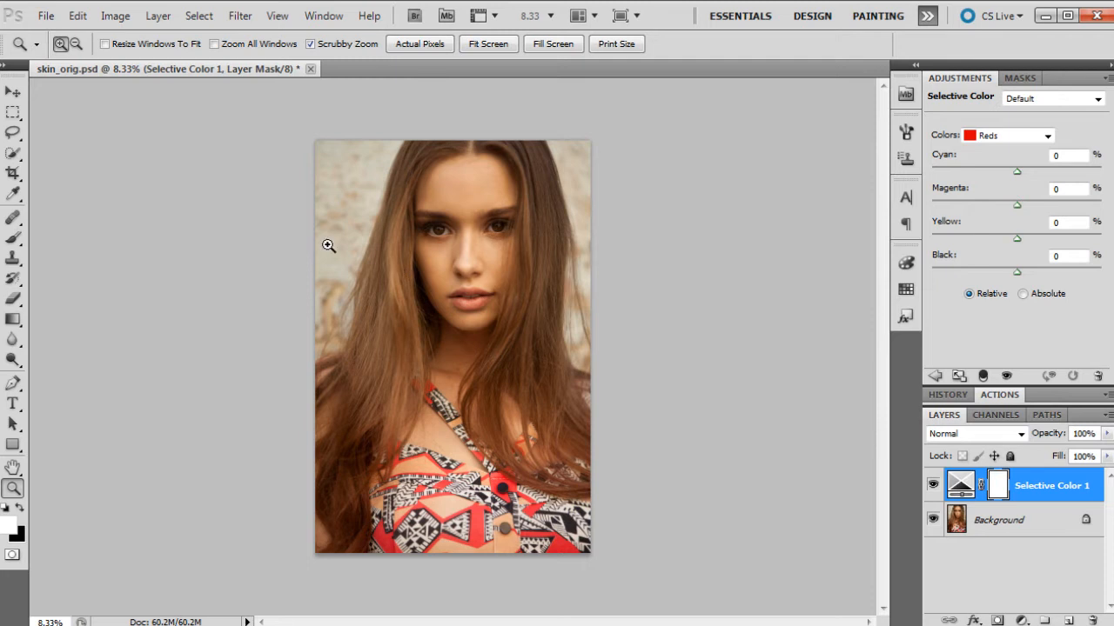
Lower the yellow slightly in the Yellows range and set Magenta to -4% in the Reds range.
click(1048, 135)
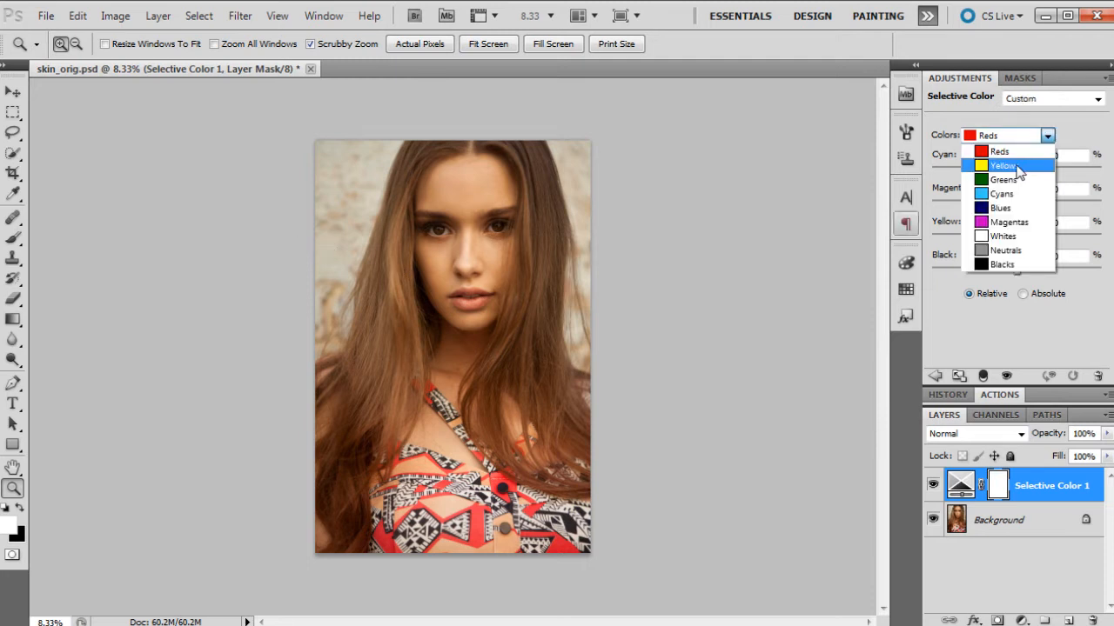
click(1018, 166)
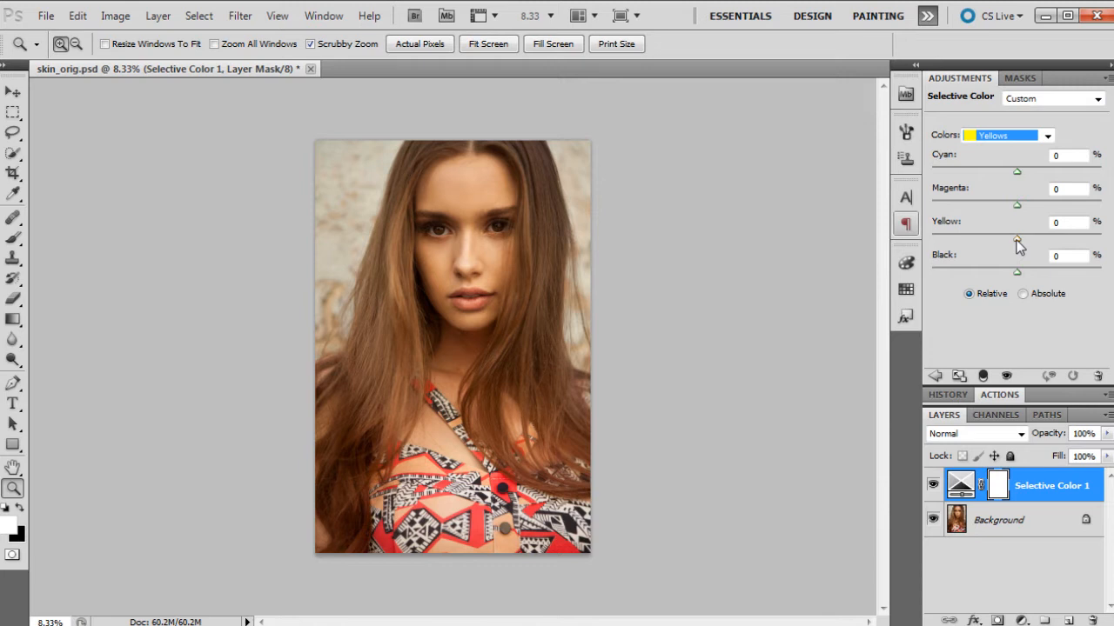
drag(1016, 241, 997, 243)
click(1020, 140)
click(1009, 150)
drag(1016, 201, 1014, 209)
Set the Neutrals range to Cyan +5%, Magenta +4% and Yellow -3%, and compare the image with and without the adjustment.
click(1017, 136)
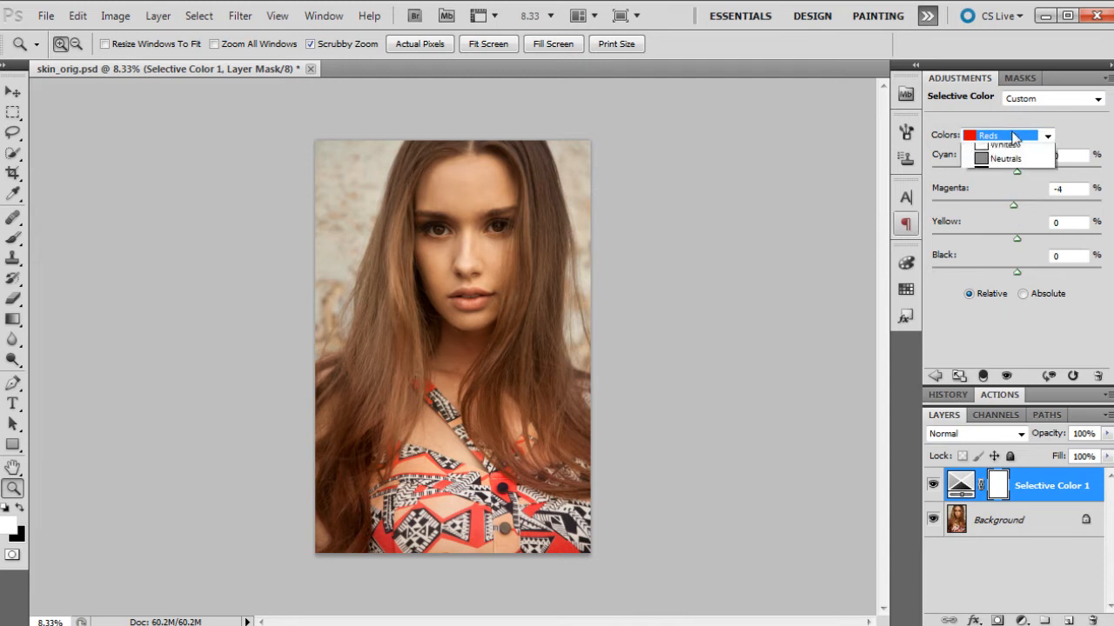
click(1001, 251)
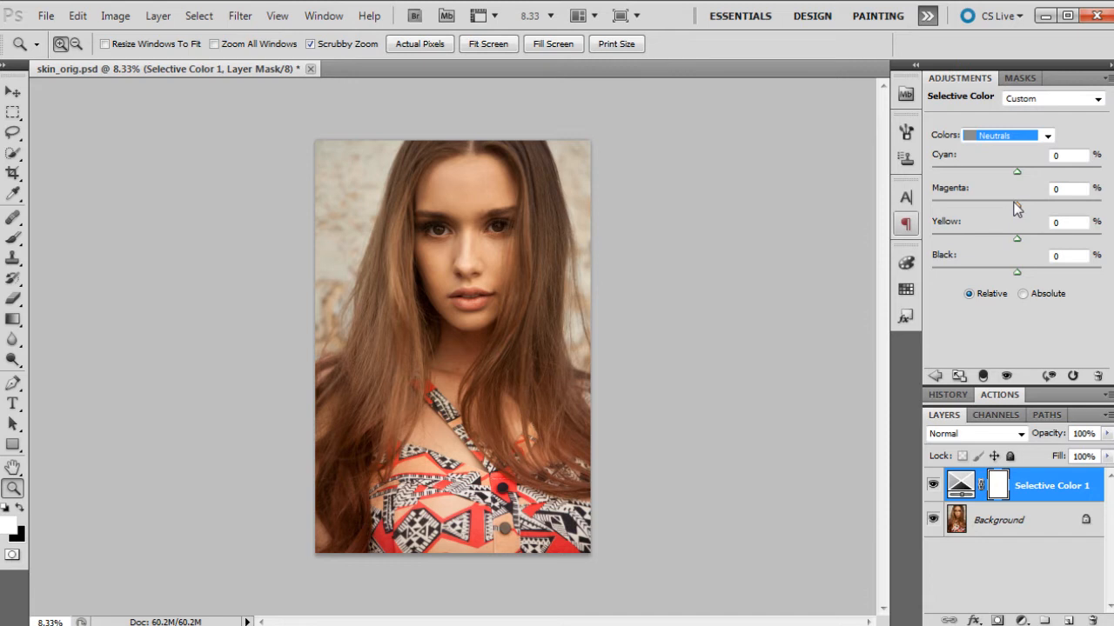
drag(1021, 211, 1016, 245)
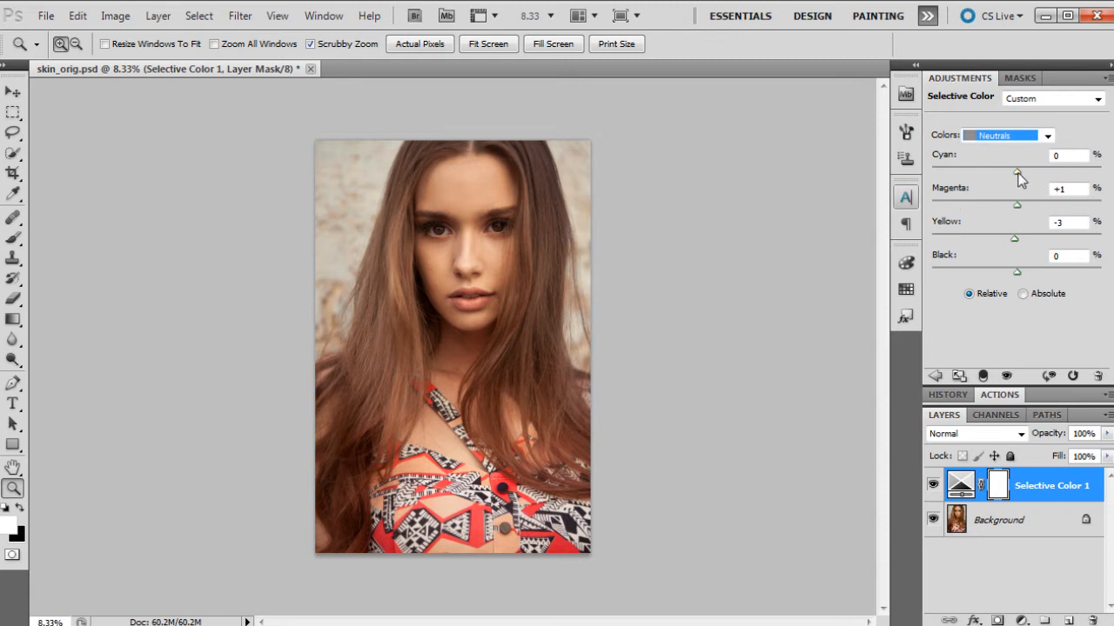
drag(1016, 174, 1024, 177)
drag(1017, 206, 1021, 207)
click(934, 485)
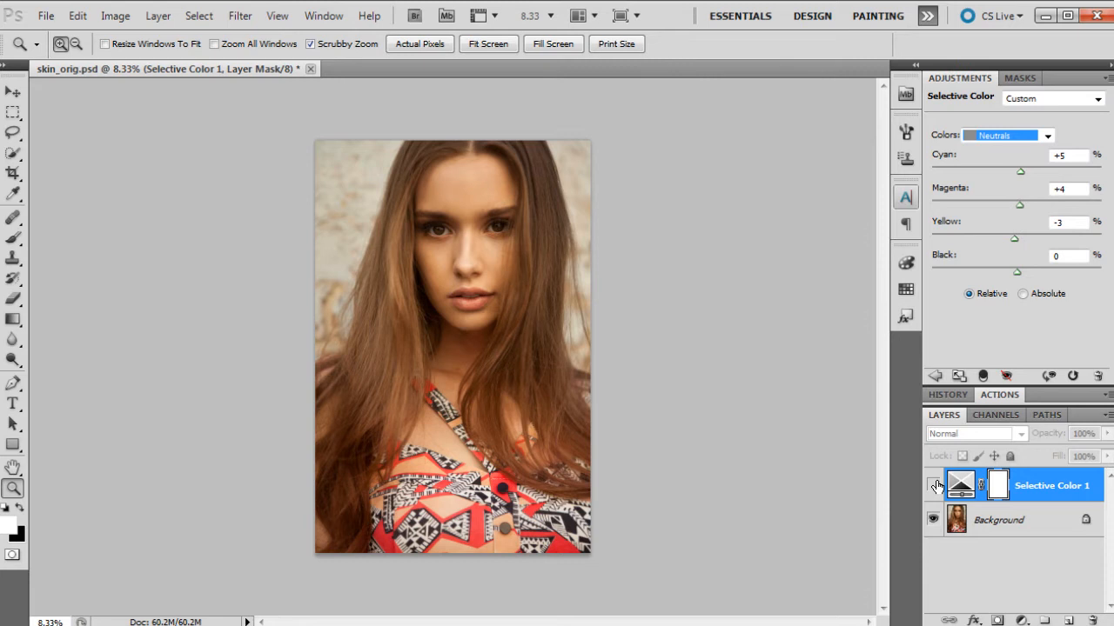
click(934, 485)
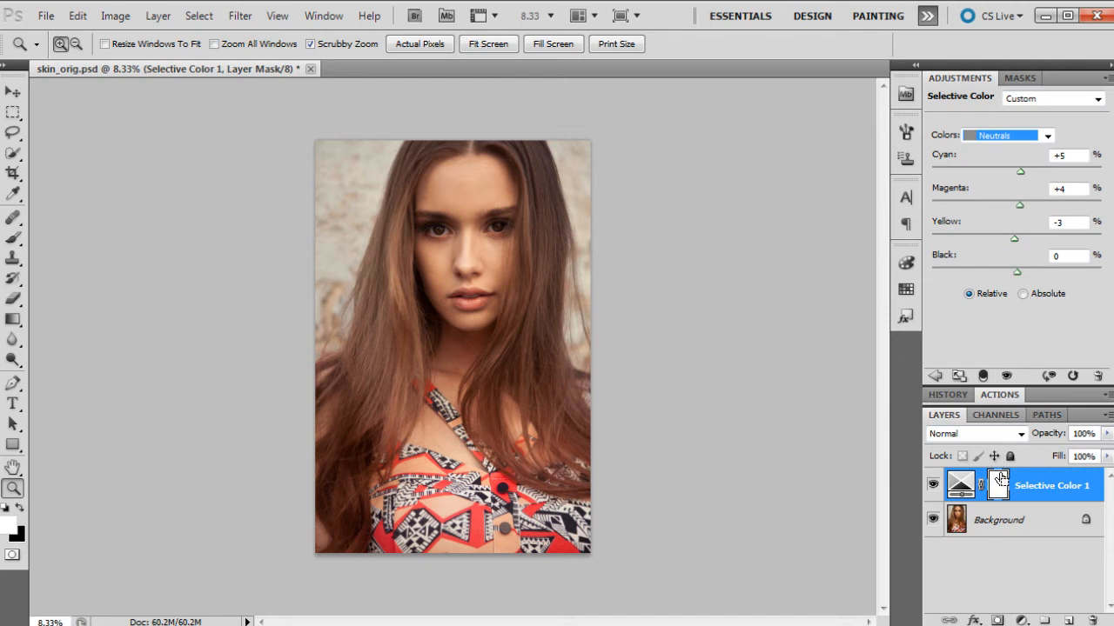
Invert the adjustment layer's mask to black and set the Brush tool's opacity to 80%.
key(ctrl+i)
click(13, 239)
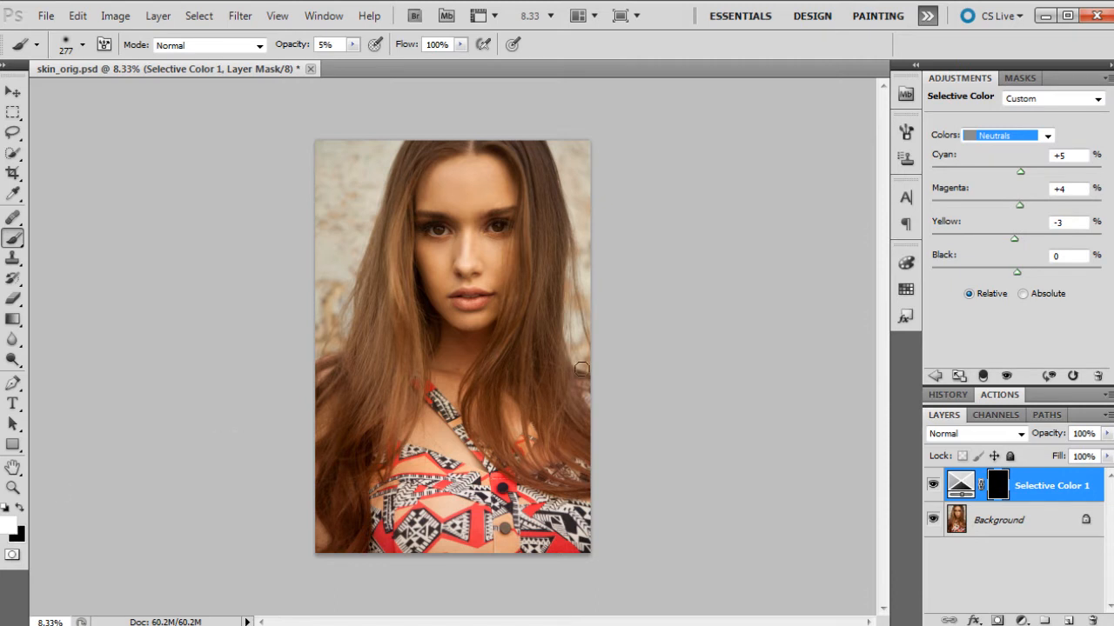
click(83, 44)
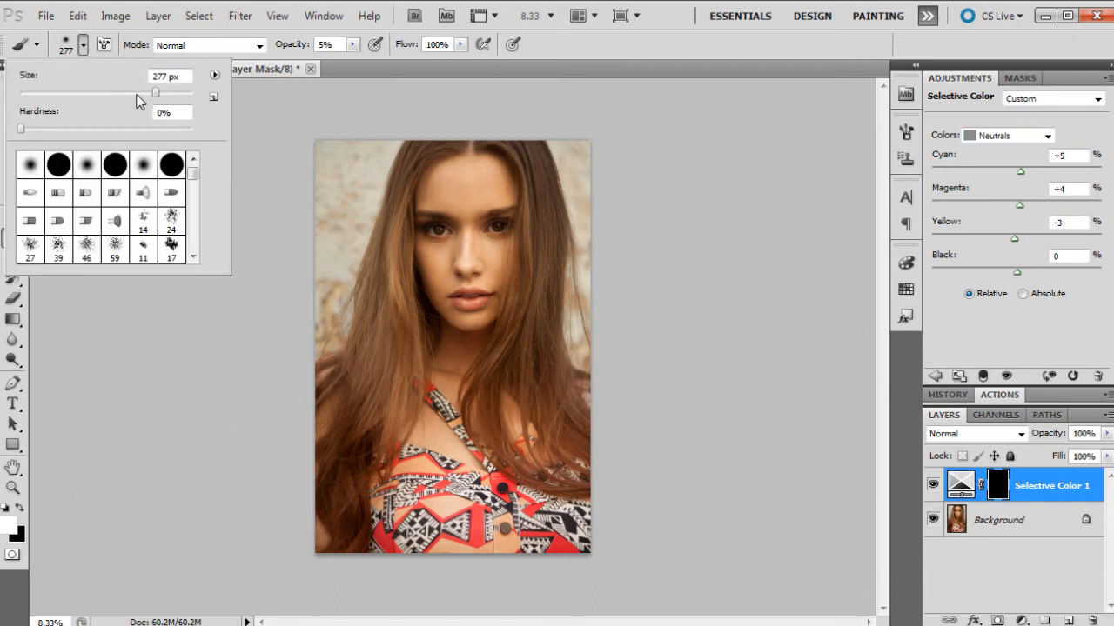
click(526, 205)
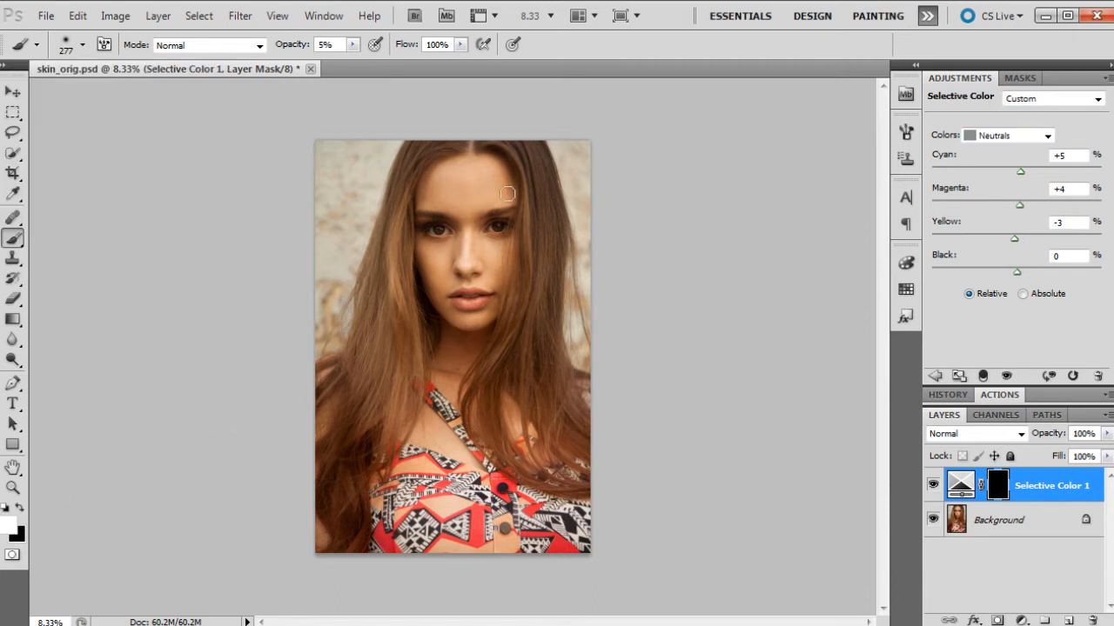
click(354, 44)
drag(406, 67, 420, 64)
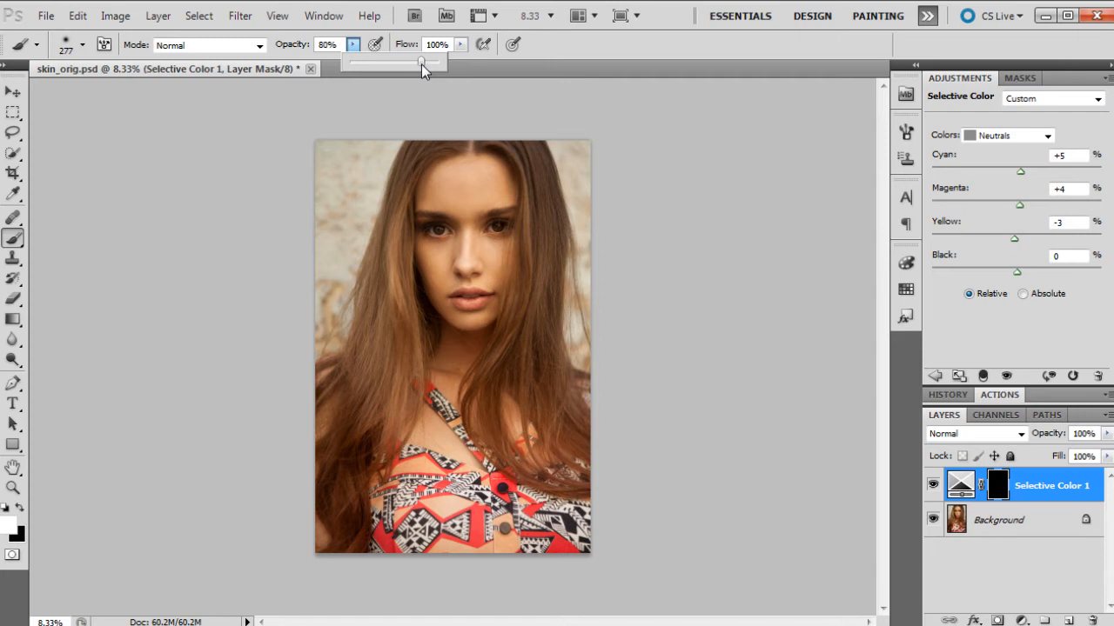
Enlarge the brush to 308 px and paint white on the mask over the face, neck and chest skin.
click(13, 487)
click(565, 218)
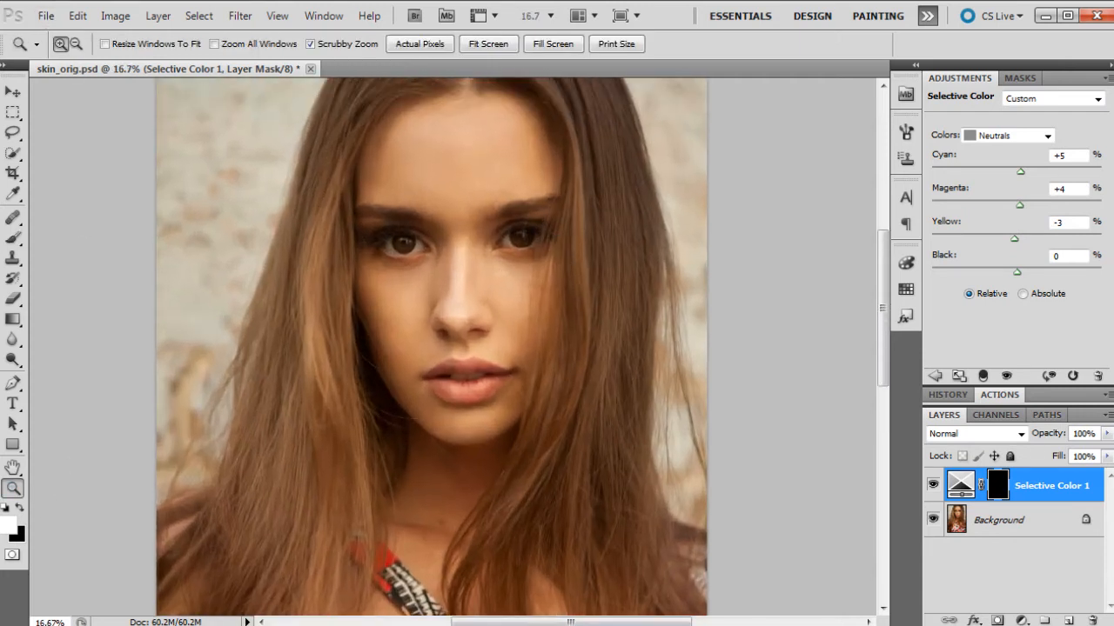
click(13, 237)
click(84, 47)
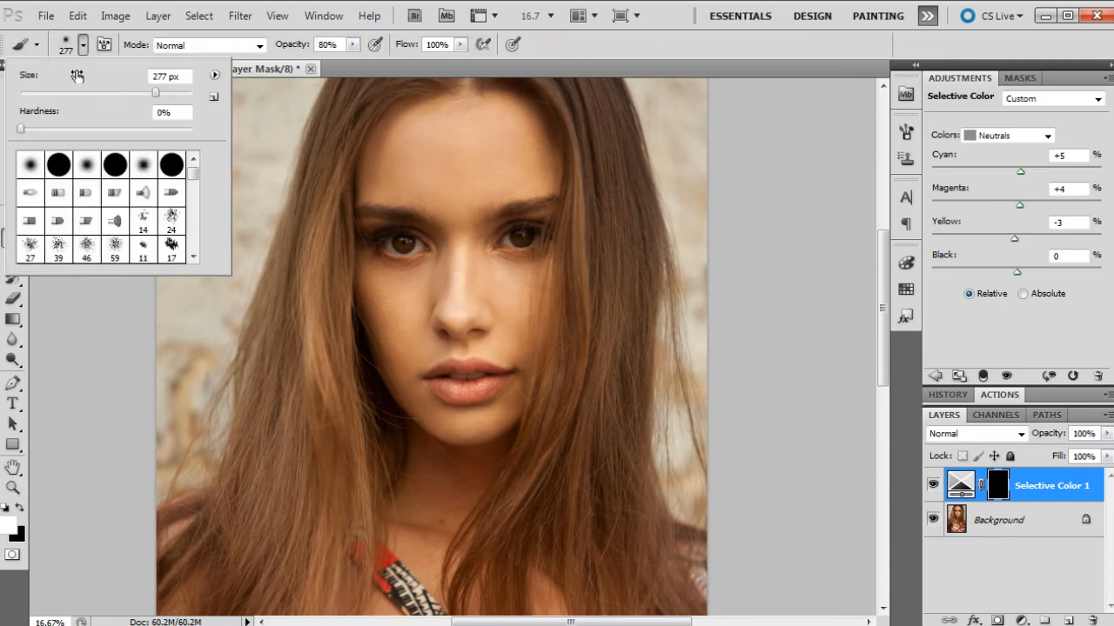
drag(157, 93, 160, 93)
click(487, 163)
mouse_move(458, 114)
mouse_down()
mouse_move(389, 162)
mouse_move(384, 140)
mouse_move(372, 206)
mouse_move(394, 172)
mouse_move(408, 178)
mouse_move(422, 151)
mouse_move(439, 150)
mouse_move(451, 181)
mouse_move(475, 195)
mouse_move(469, 218)
mouse_move(510, 170)
mouse_move(486, 177)
mouse_move(507, 183)
mouse_move(502, 143)
mouse_move(471, 127)
mouse_move(489, 120)
mouse_move(516, 193)
mouse_move(524, 143)
mouse_move(432, 132)
mouse_move(492, 212)
mouse_move(438, 242)
mouse_move(402, 207)
mouse_move(417, 270)
mouse_move(375, 250)
mouse_move(386, 343)
mouse_move(409, 284)
mouse_move(430, 370)
mouse_move(419, 326)
mouse_move(385, 276)
mouse_move(422, 408)
mouse_move(417, 375)
mouse_move(500, 351)
mouse_move(480, 428)
mouse_move(446, 421)
mouse_move(493, 283)
mouse_move(510, 331)
mouse_move(512, 231)
mouse_move(523, 233)
mouse_move(533, 201)
mouse_move(522, 375)
mouse_move(499, 346)
mouse_move(414, 305)
mouse_move(405, 231)
mouse_move(425, 365)
mouse_move(453, 327)
mouse_move(442, 231)
mouse_move(447, 261)
mouse_move(481, 274)
mouse_up()
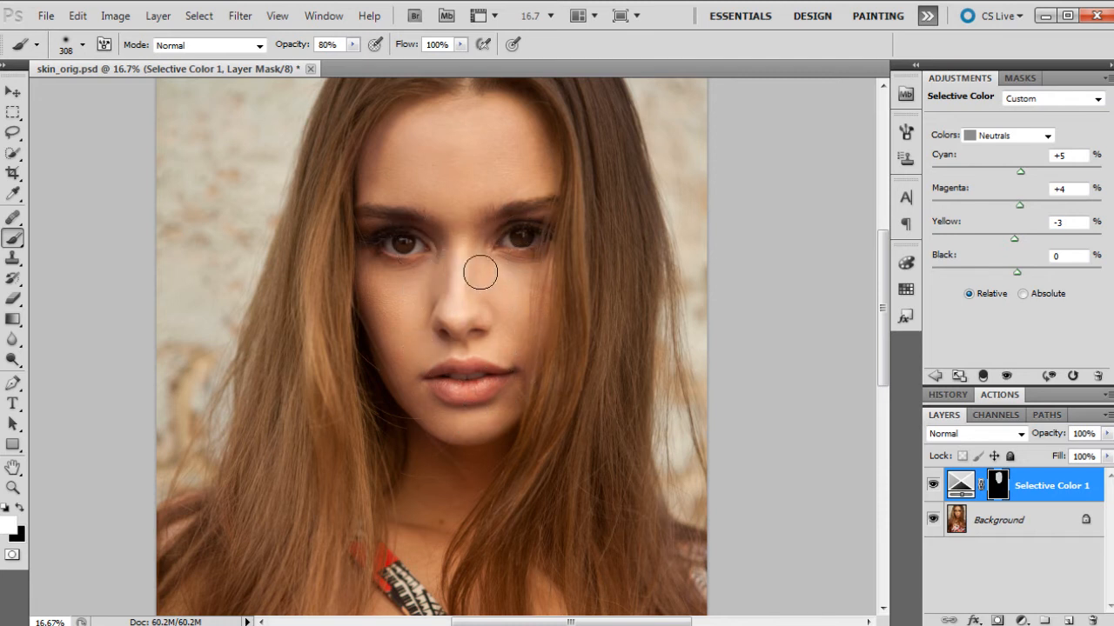
scroll(469, 287, down, 3)
mouse_move(399, 375)
mouse_down()
mouse_move(440, 399)
mouse_move(452, 335)
mouse_move(460, 375)
mouse_move(452, 333)
mouse_move(412, 462)
mouse_move(406, 456)
mouse_move(410, 525)
mouse_move(385, 501)
mouse_move(367, 540)
mouse_move(444, 554)
mouse_move(452, 544)
mouse_move(433, 499)
mouse_move(456, 421)
mouse_move(444, 441)
mouse_move(480, 499)
mouse_move(516, 489)
mouse_move(563, 503)
mouse_move(539, 439)
mouse_up()
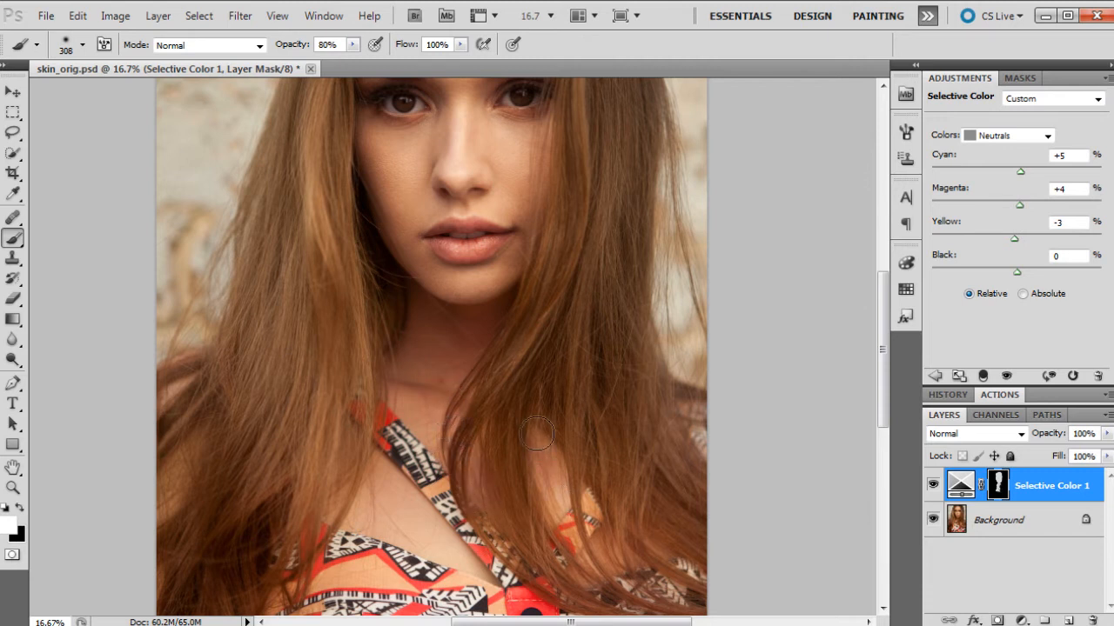
Compare the whole portrait with and without the masked Selective Color adjustment.
click(14, 487)
right_click(619, 288)
click(652, 391)
right_click(532, 210)
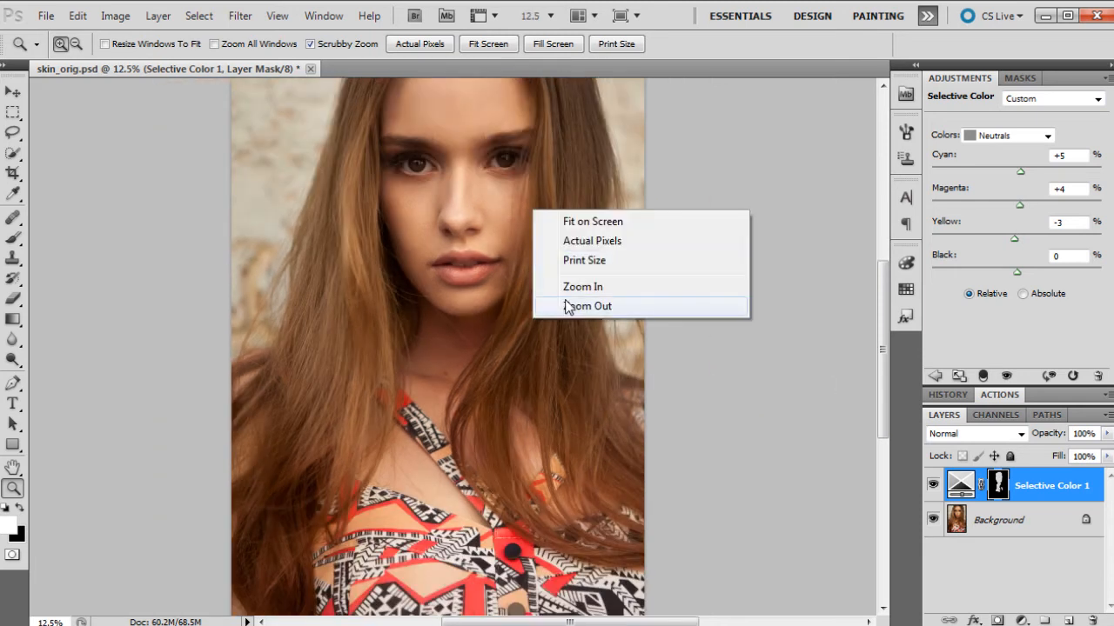
click(567, 306)
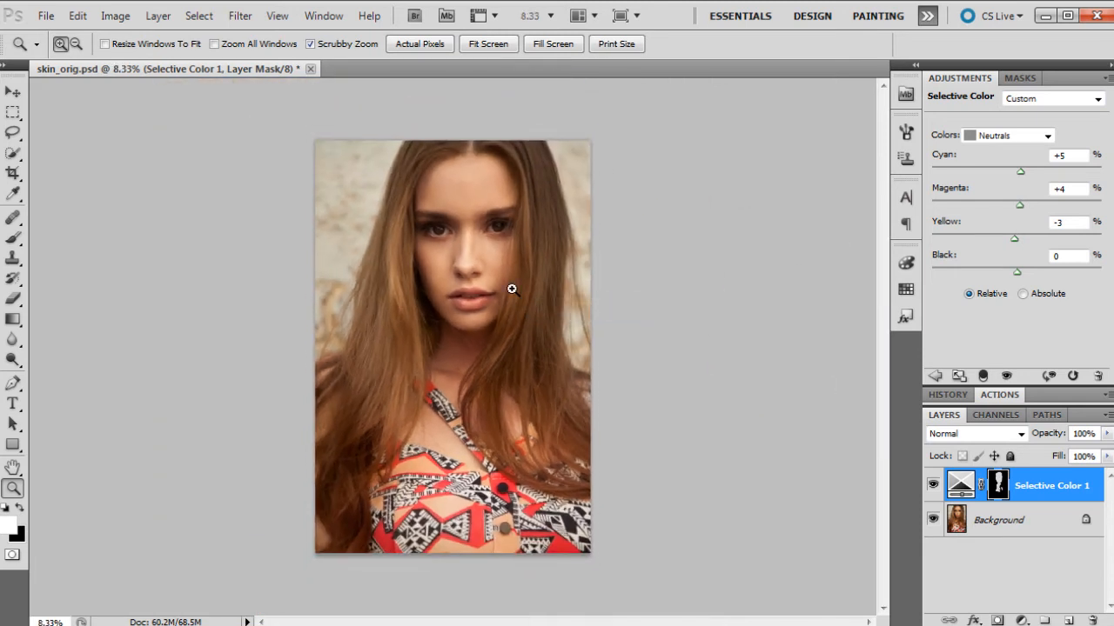
drag(512, 289, 531, 289)
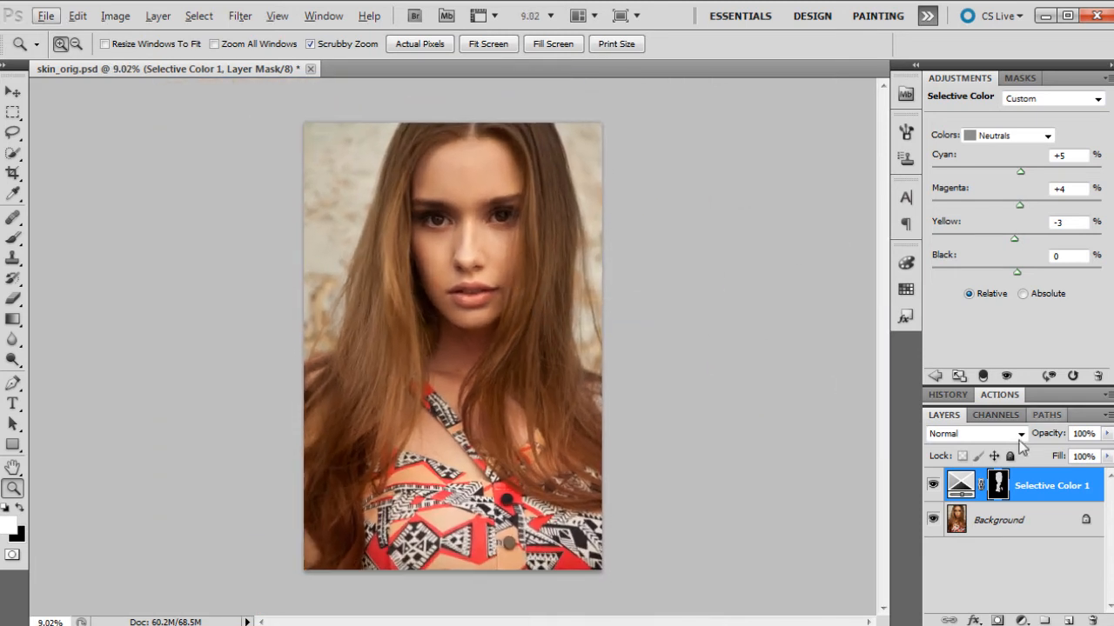
click(933, 487)
click(934, 489)
click(934, 489)
click(933, 489)
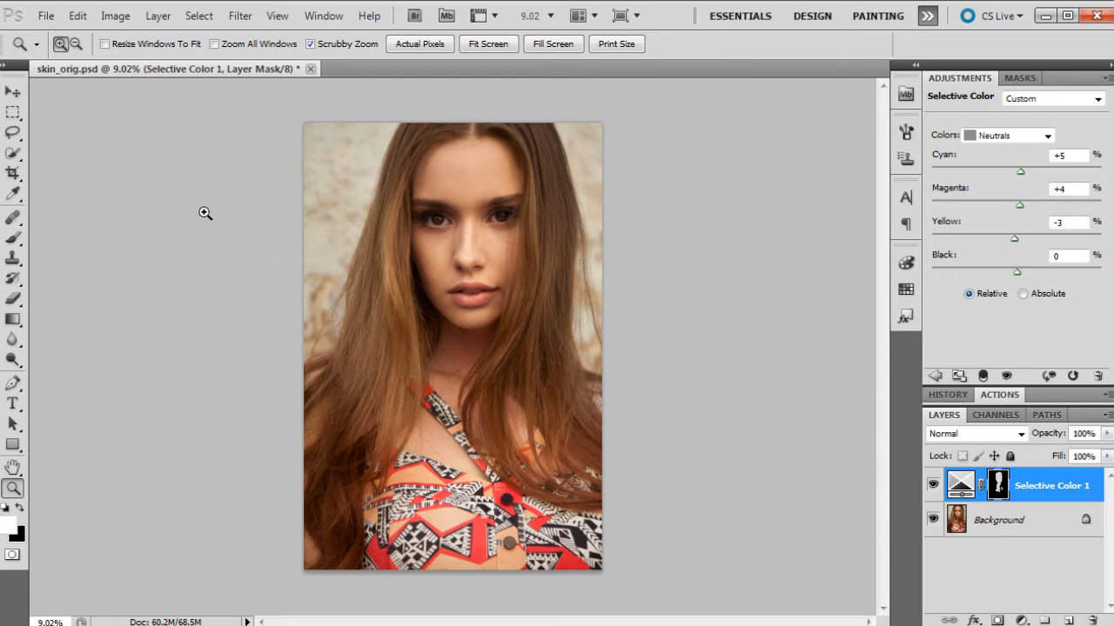
Set the brush size to 432 px and its opacity to 19%.
click(497, 270)
click(13, 236)
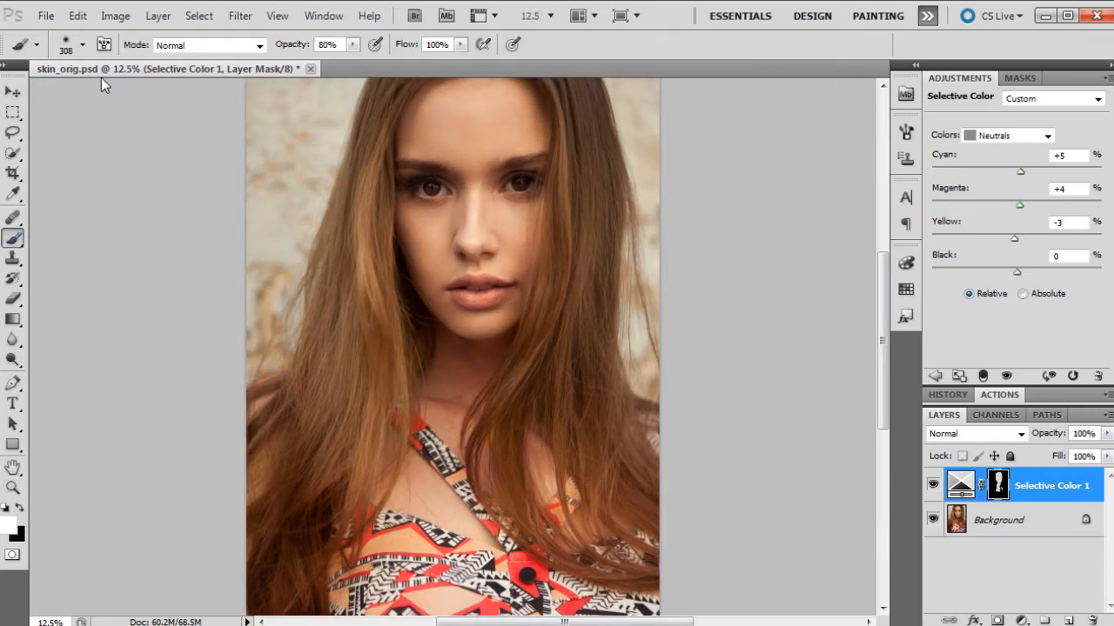
click(83, 45)
click(167, 92)
click(352, 45)
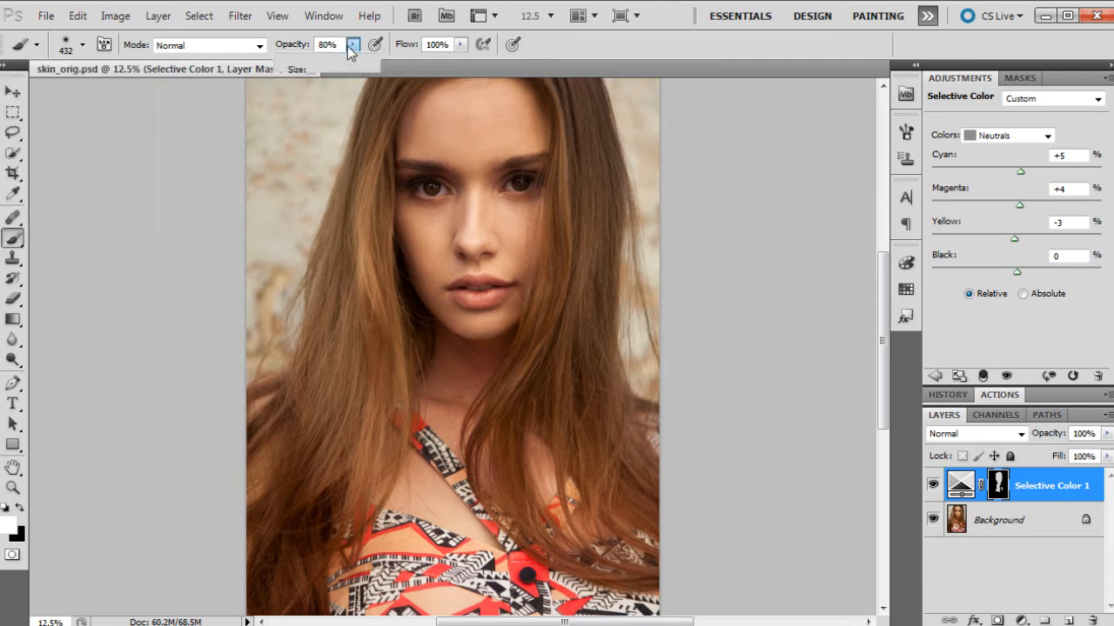
drag(317, 71, 312, 67)
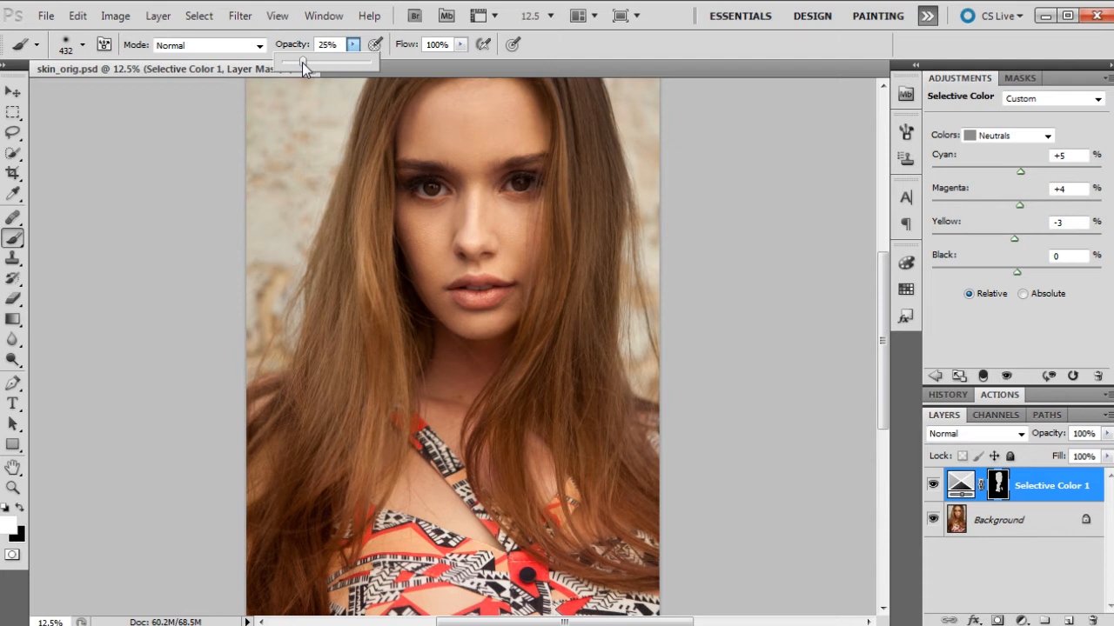
drag(298, 69, 297, 68)
Paint faint white strokes on the mask over the hair to bring in the colour correction partially.
click(361, 345)
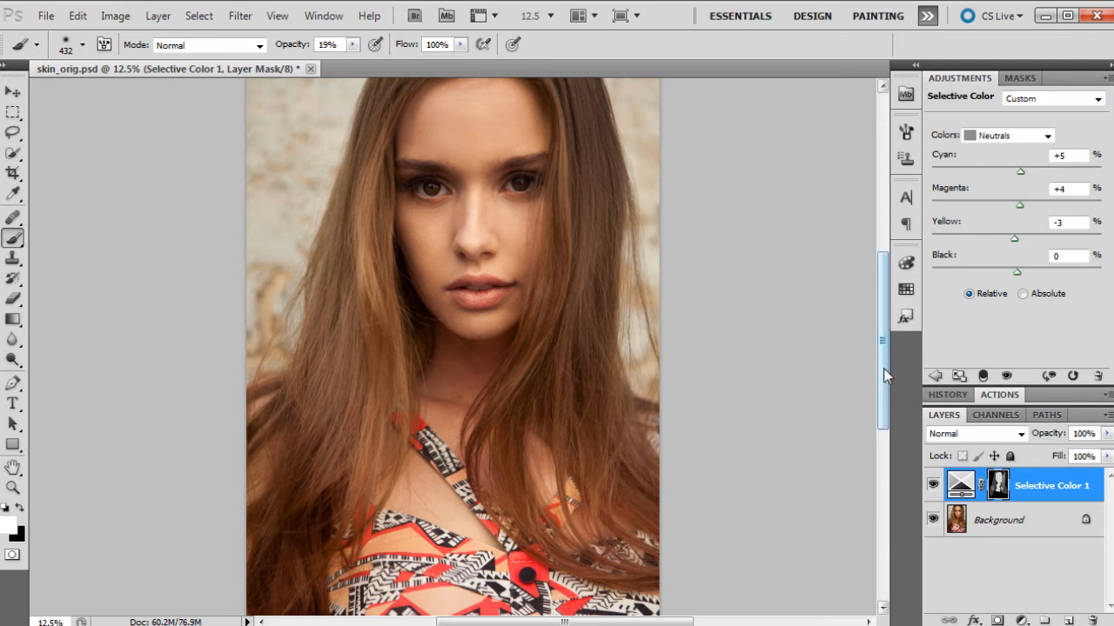
drag(884, 372, 869, 347)
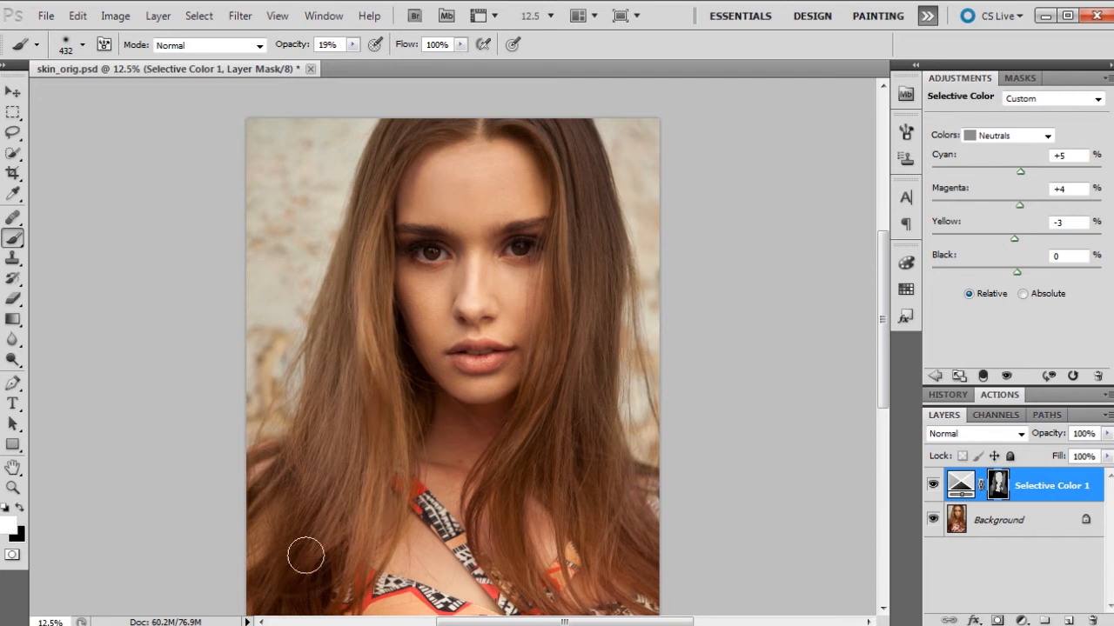
scroll(394, 143, down, 2)
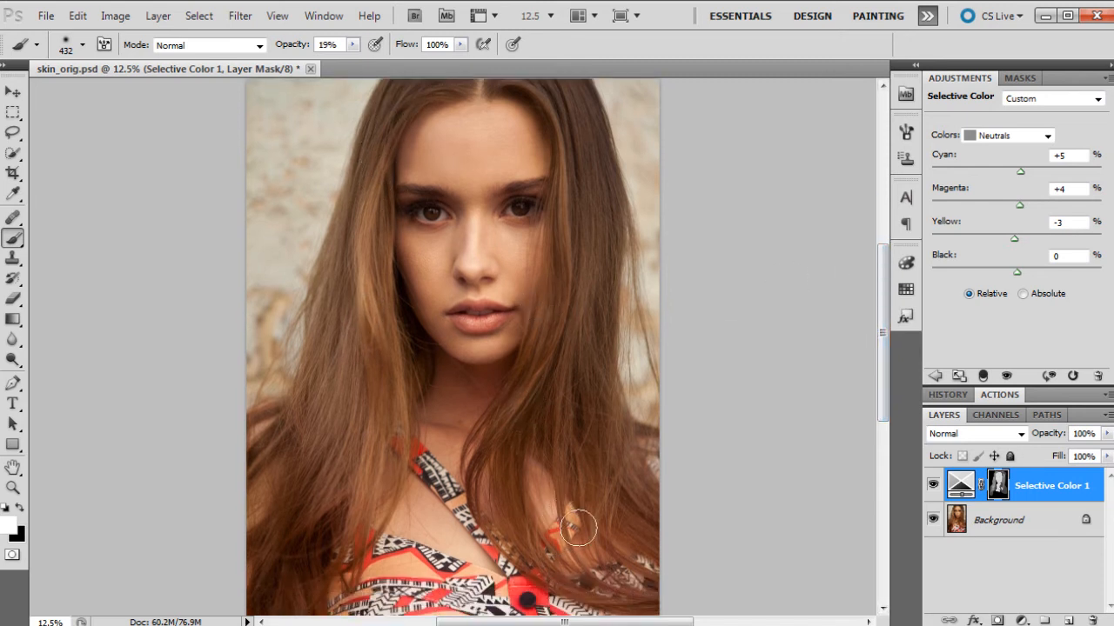
scroll(883, 378, down, 4)
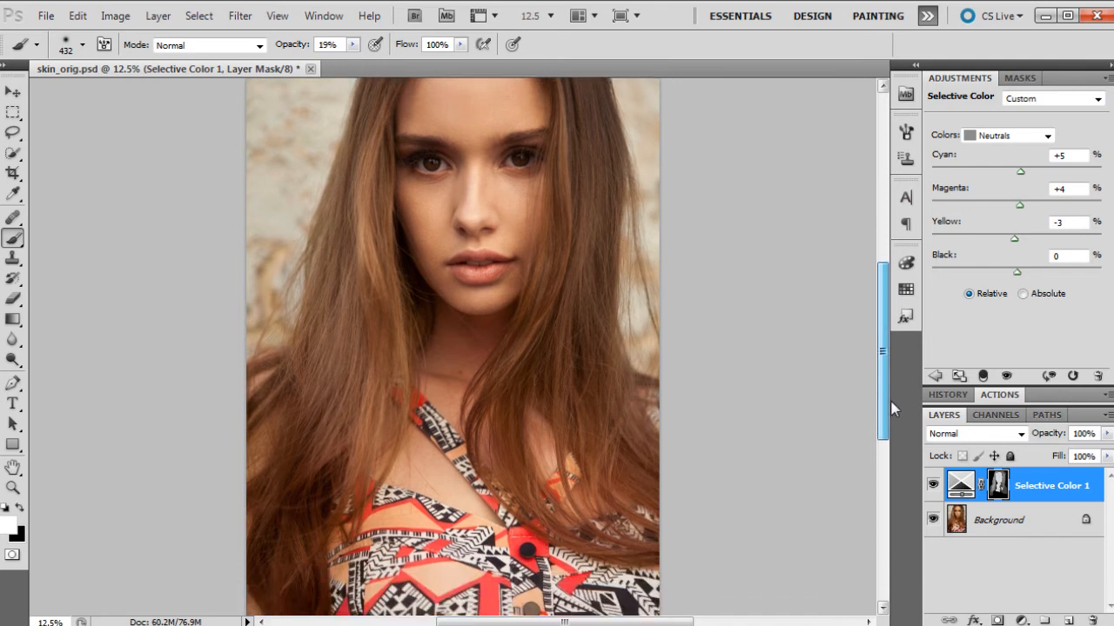
drag(893, 404, 894, 387)
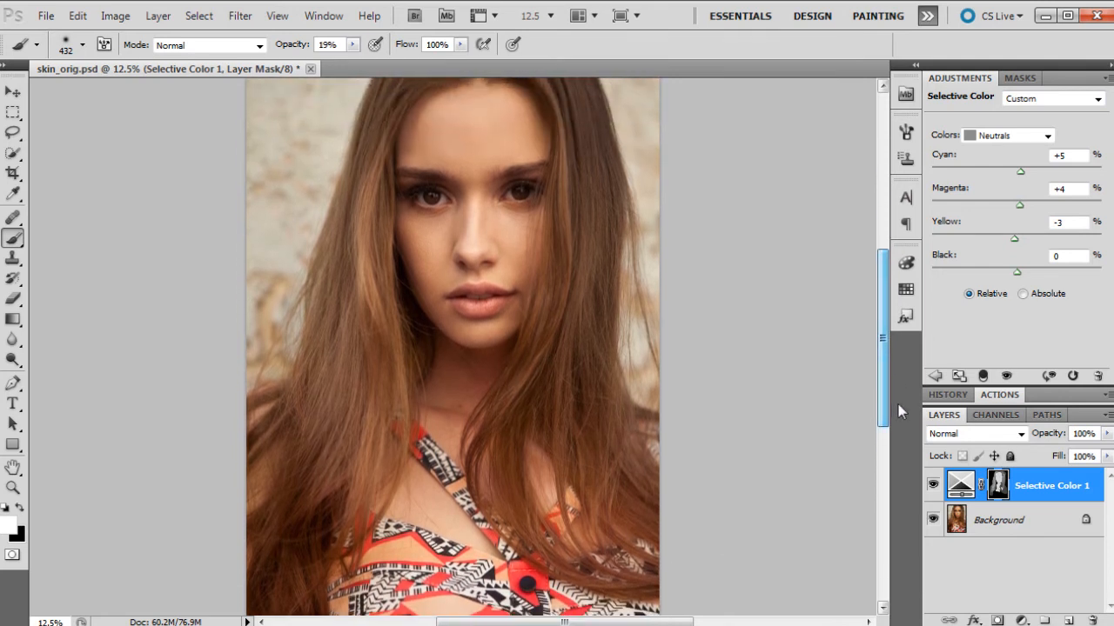
drag(884, 404, 883, 383)
drag(883, 343, 883, 362)
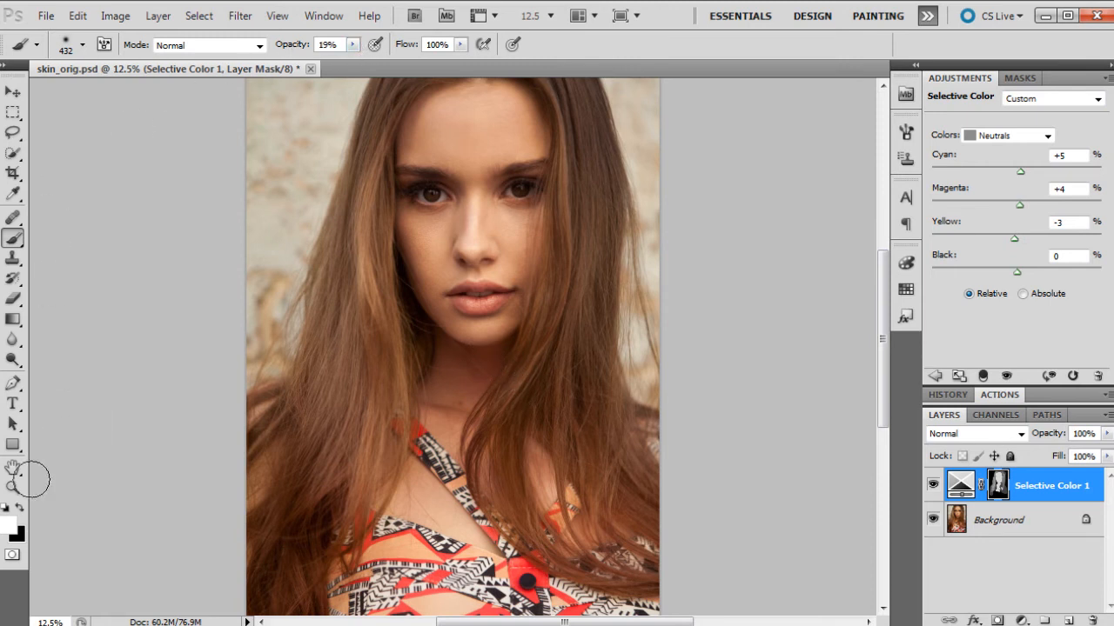
Switch the foreground colour to black for mask clean-up and show the whole portrait for review.
click(21, 512)
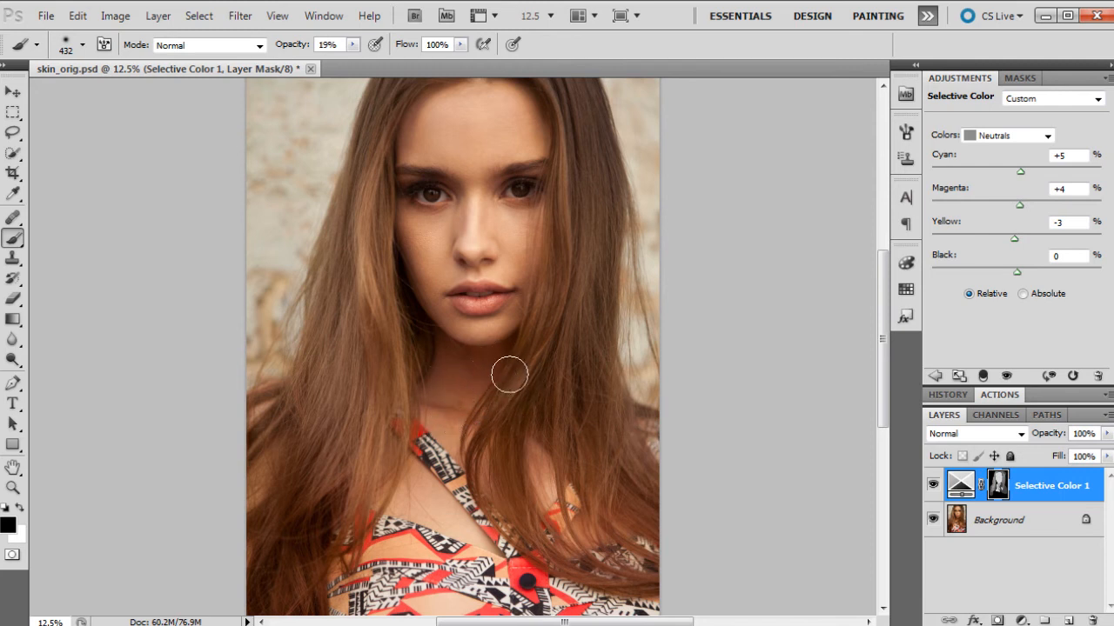
drag(882, 339, 883, 310)
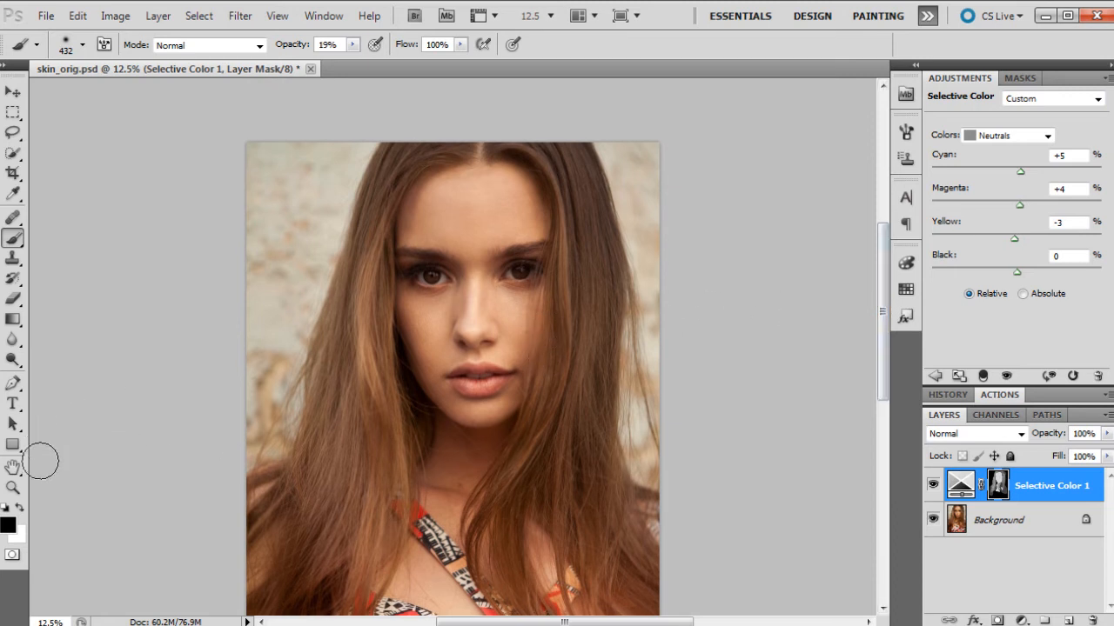
click(13, 487)
right_click(461, 264)
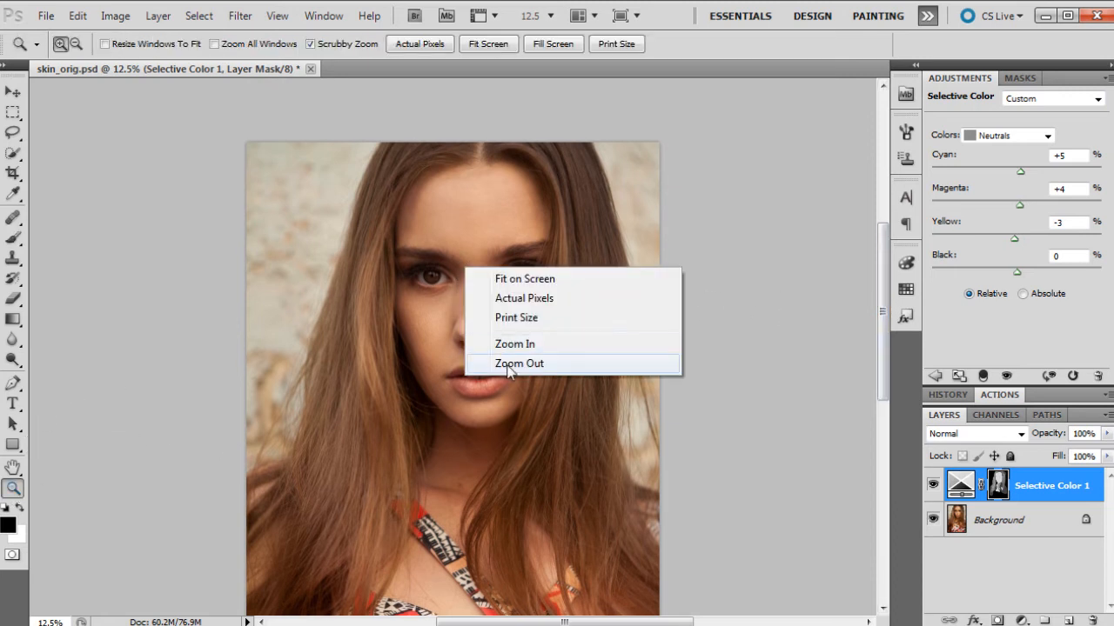
click(513, 365)
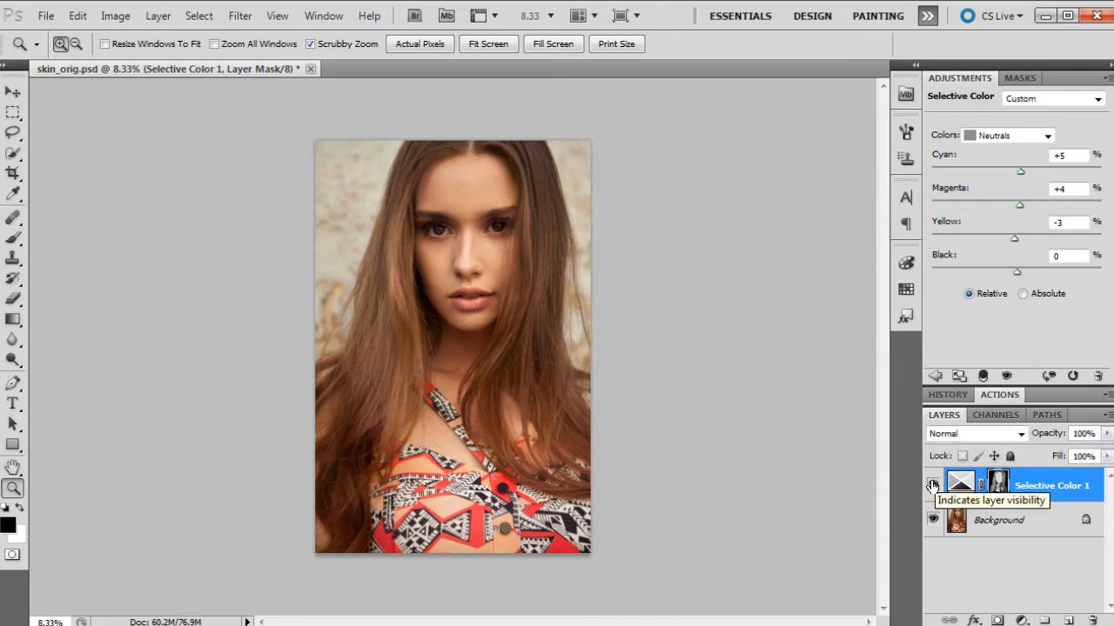
Compare the portrait with and without the Selective Color correction by switching that layer's visibility.
click(933, 485)
click(934, 486)
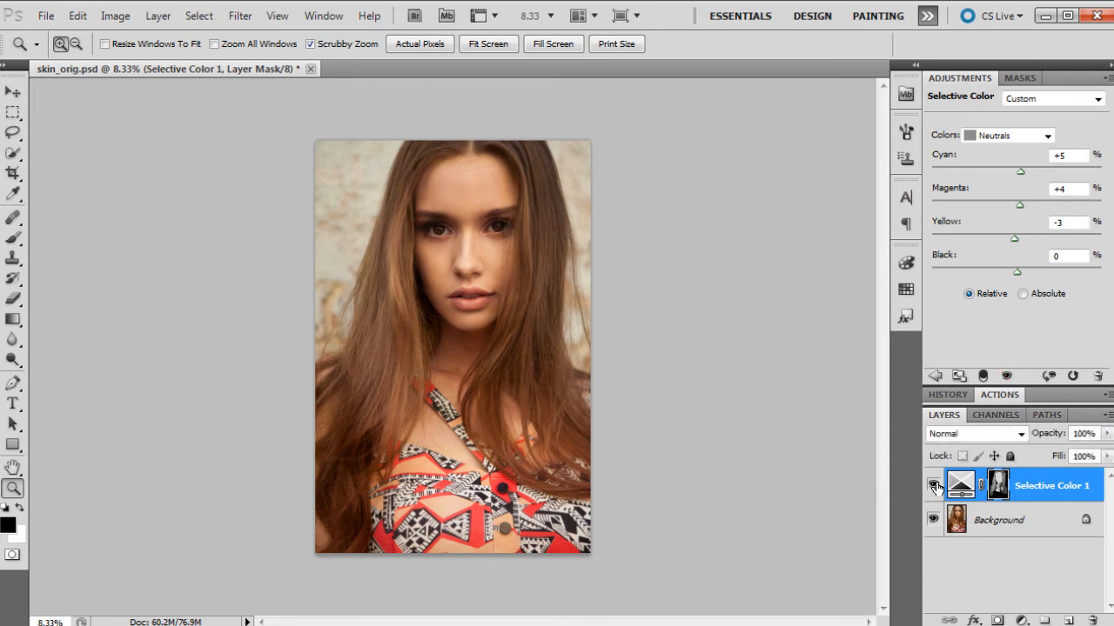
click(934, 486)
click(935, 486)
Add a Vibrance adjustment layer above the Selective Color layer and set its vibrance to -5.
click(478, 240)
drag(884, 329, 885, 282)
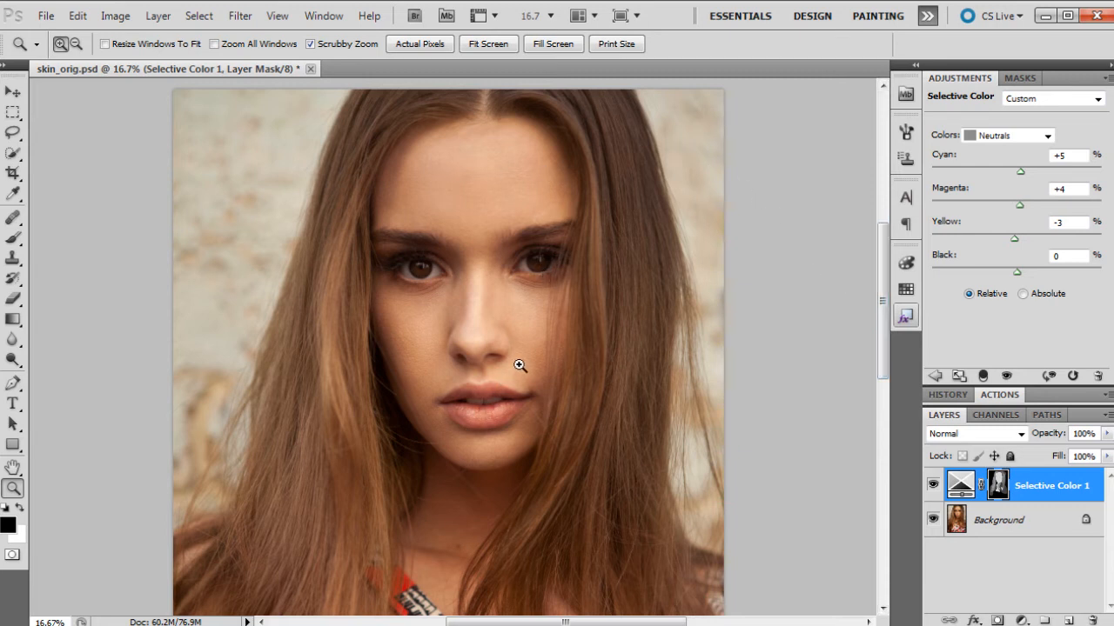
click(1022, 621)
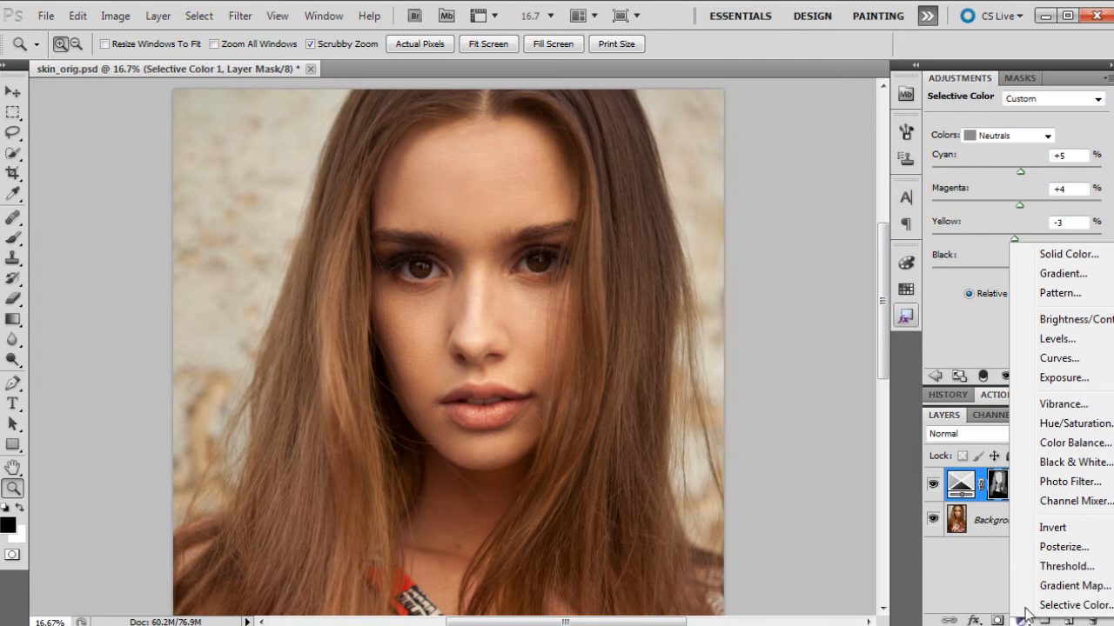
click(1056, 407)
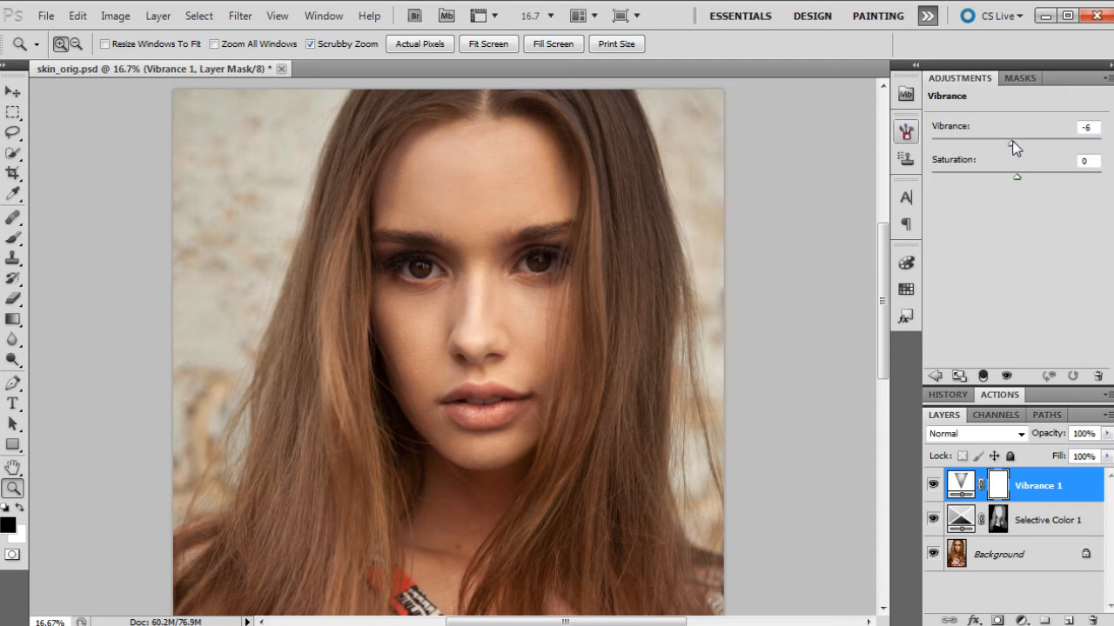
drag(1011, 140, 1010, 142)
Invert the Vibrance layer's mask and paint it white at 100% brush opacity over the face, neck and upper chest.
click(13, 238)
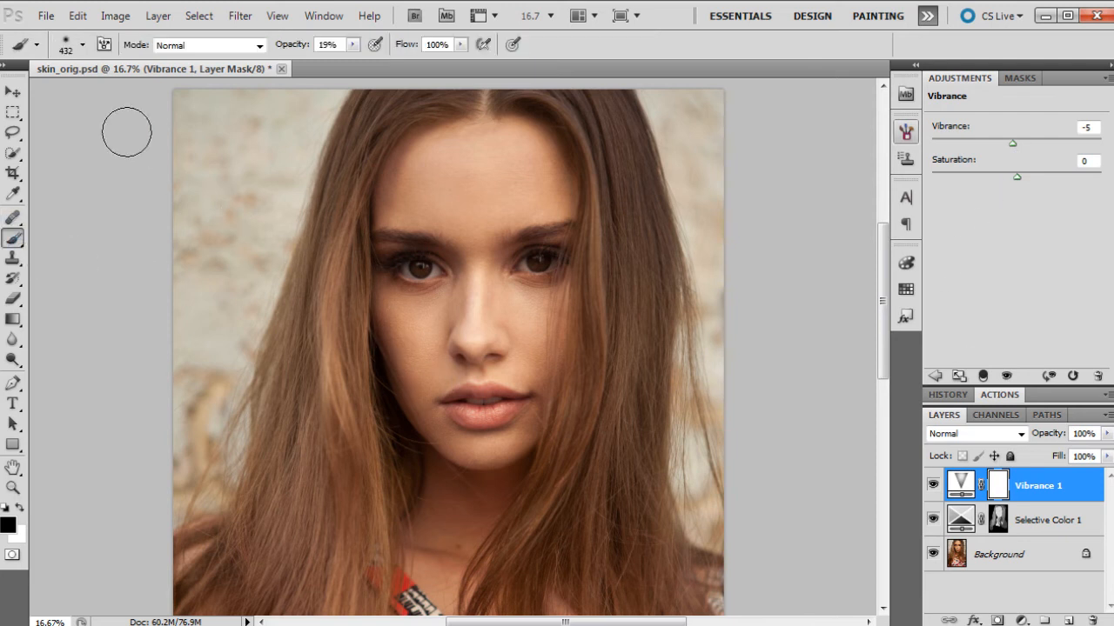
click(19, 507)
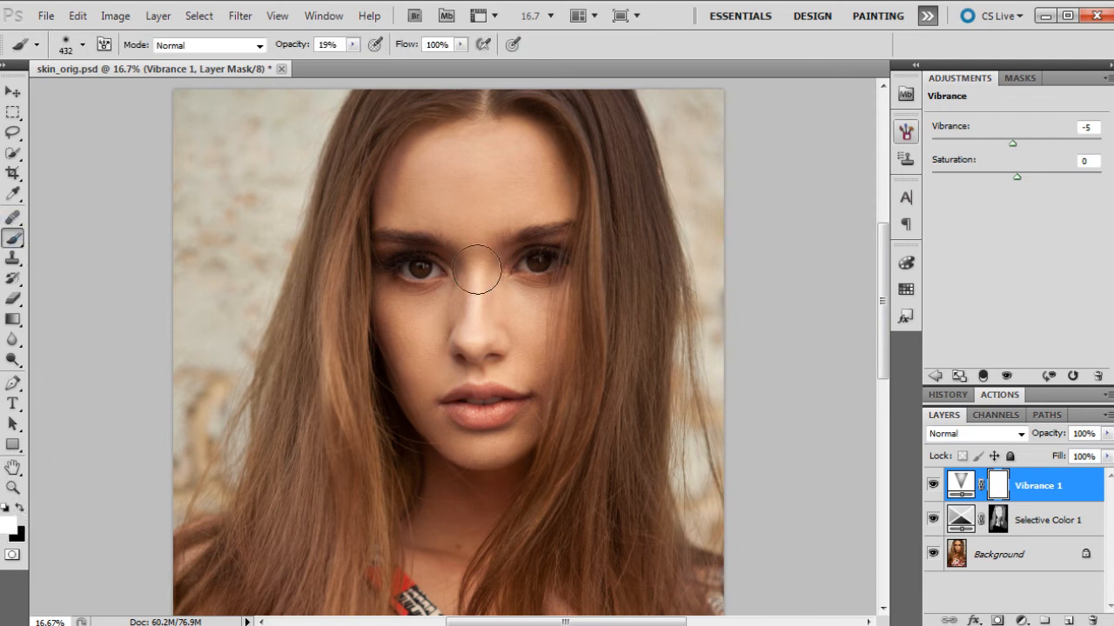
key(ctrl+i)
drag(882, 261, 882, 318)
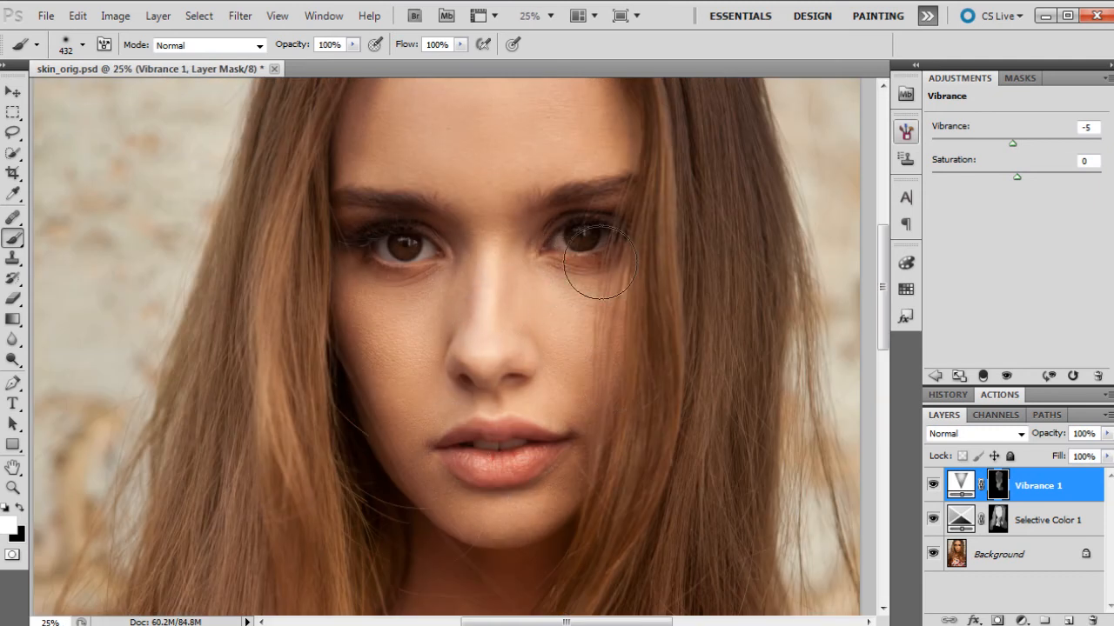
drag(885, 276, 888, 341)
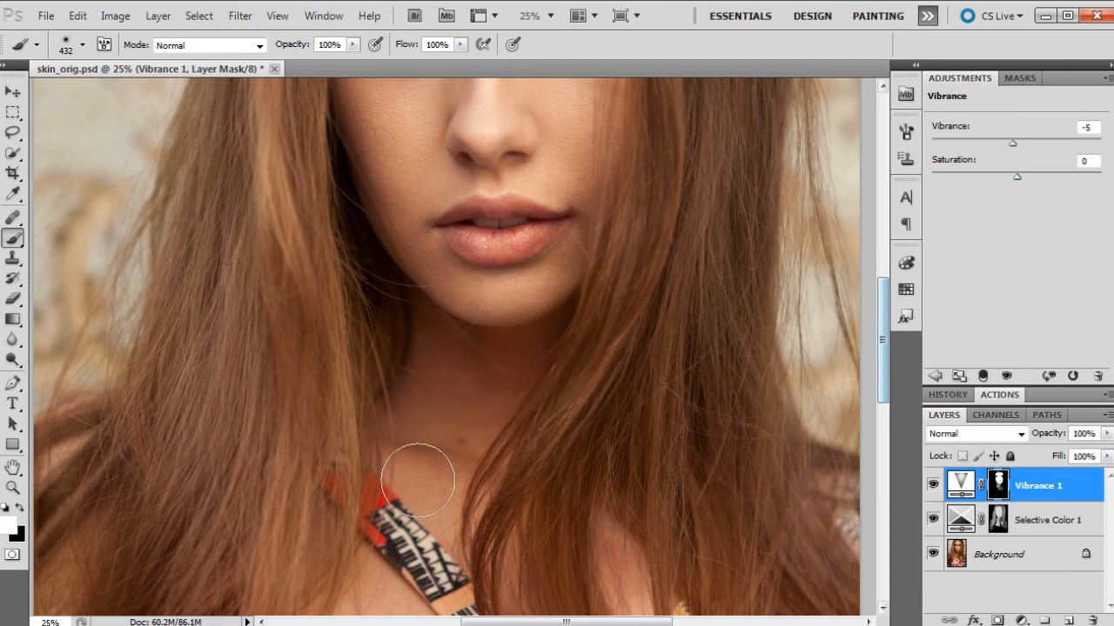
Show the whole portrait and compare it with and without the masked Vibrance adjustment.
click(13, 487)
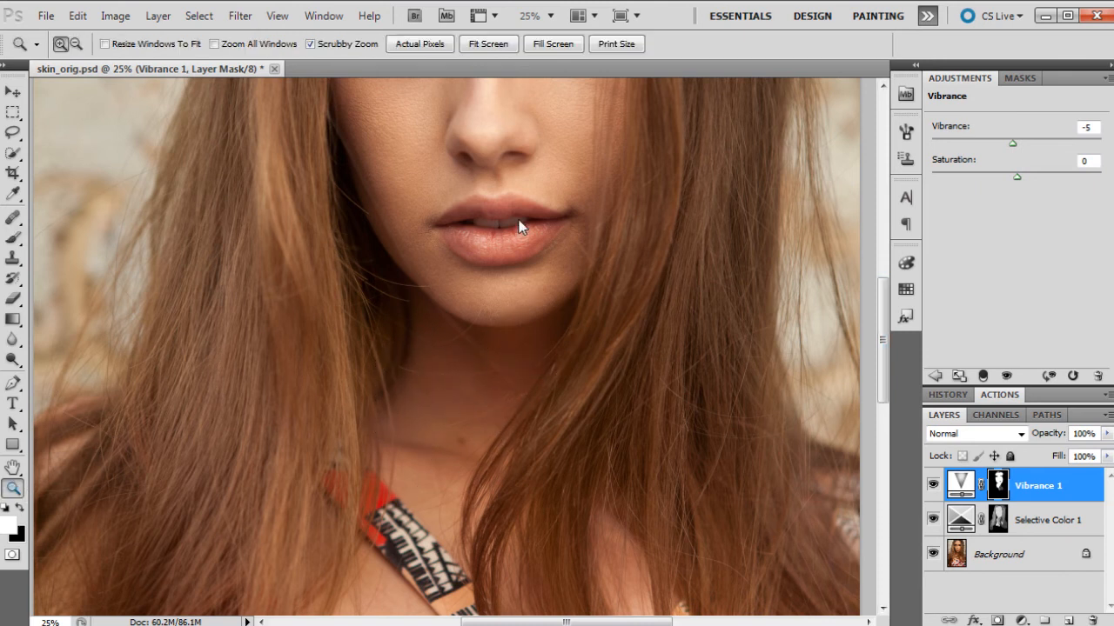
right_click(520, 197)
click(551, 294)
right_click(540, 172)
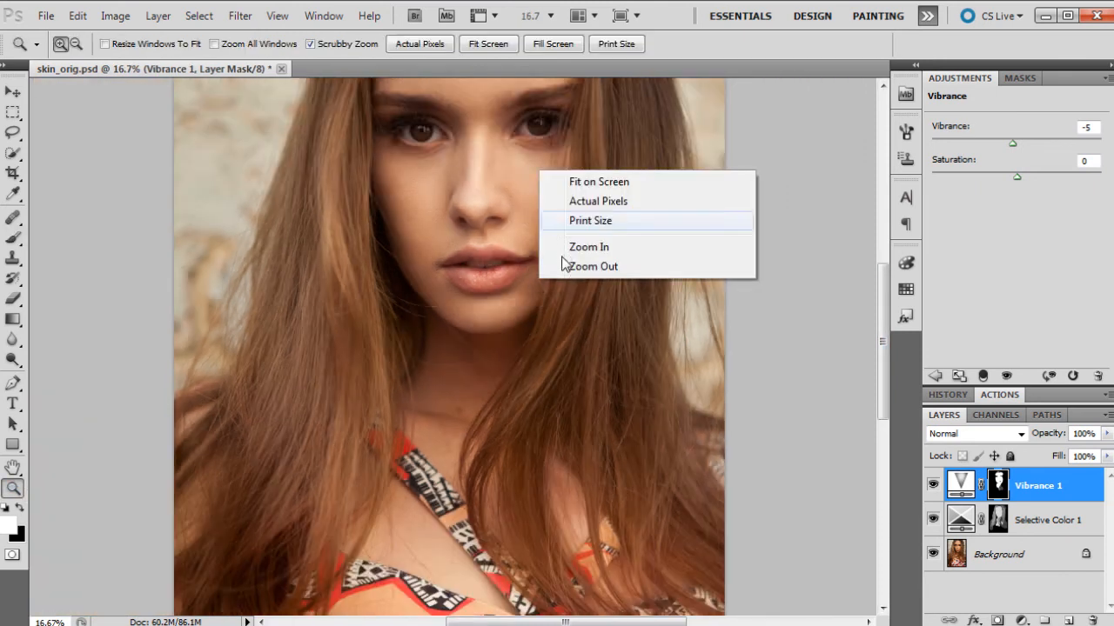
click(566, 266)
right_click(540, 202)
click(567, 290)
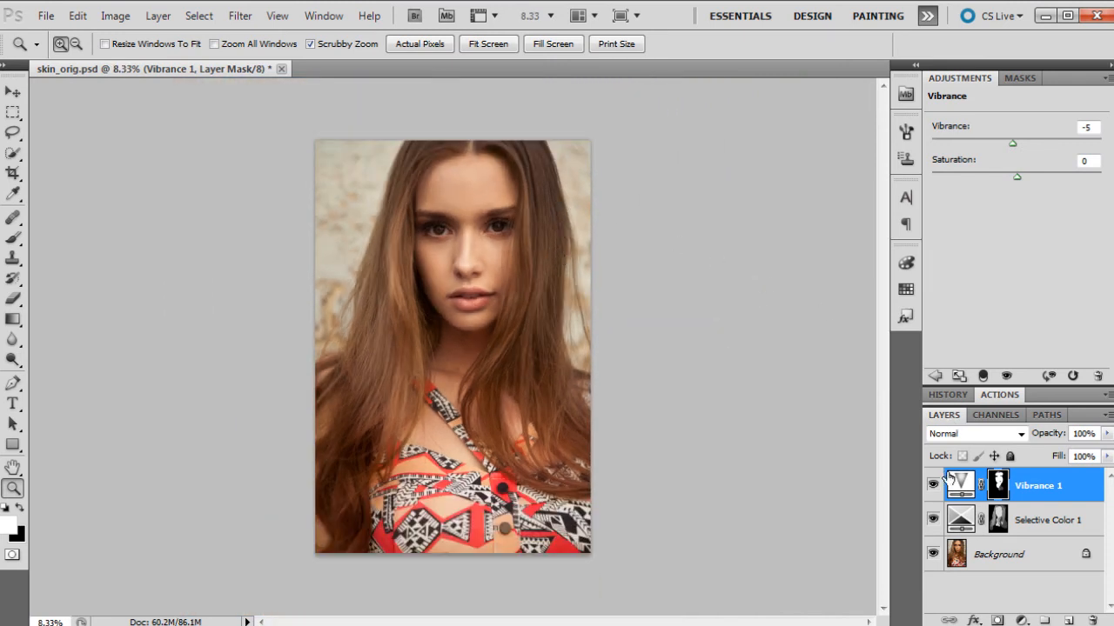
click(933, 488)
click(932, 492)
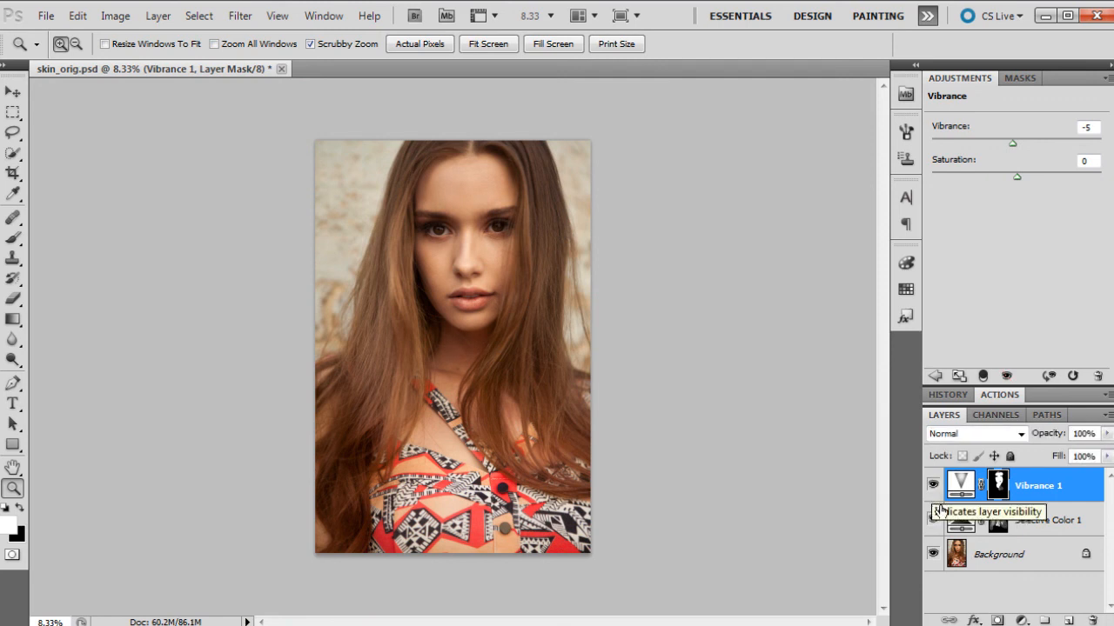
Create a history snapshot of the corrected portrait and compare it with the original skin_orig.psd state, ending on the snapshot.
click(948, 397)
click(1068, 602)
scroll(1035, 487, up, 6)
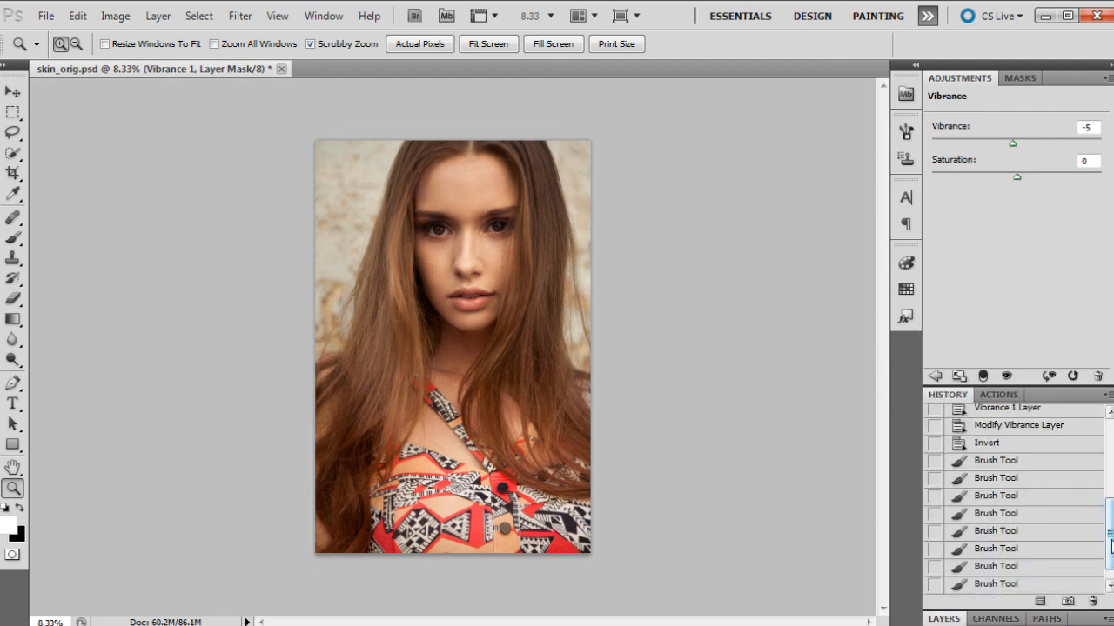
click(999, 433)
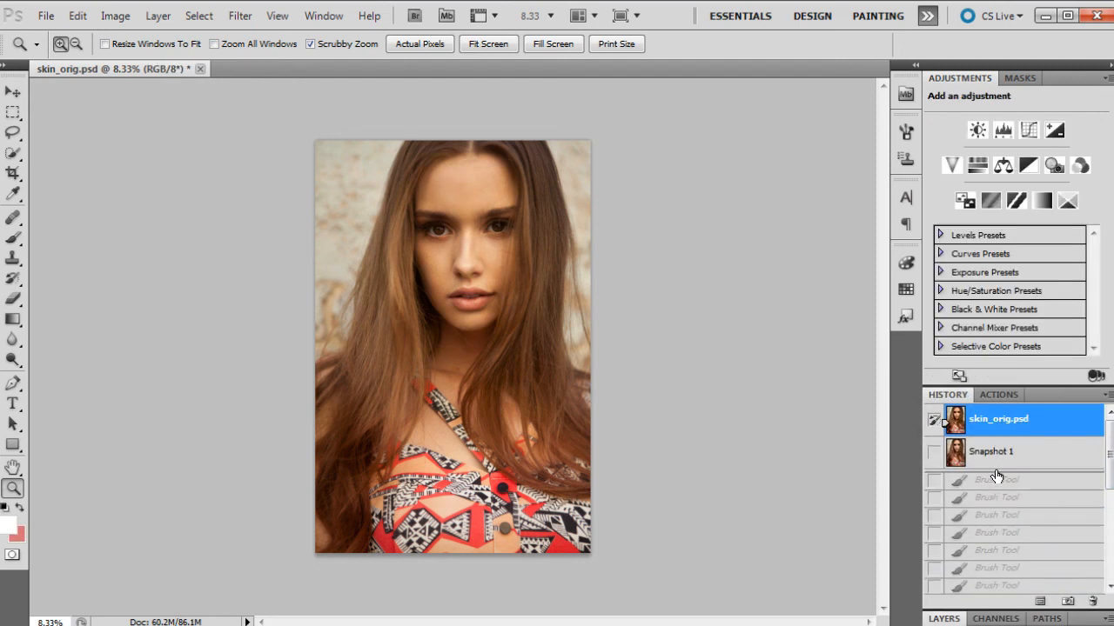
click(996, 456)
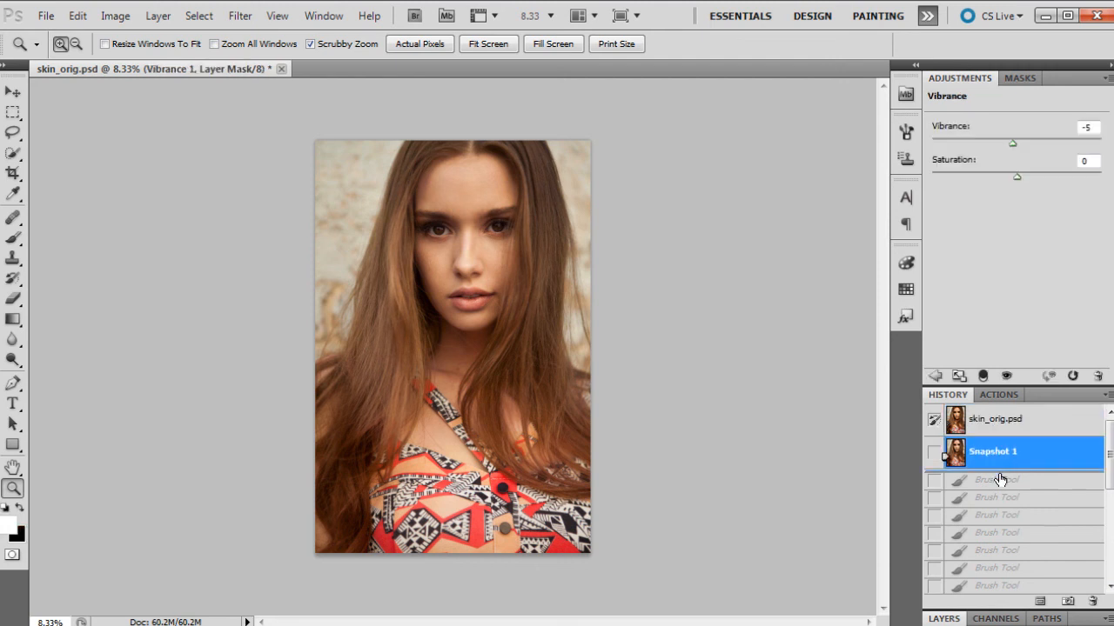
click(1005, 419)
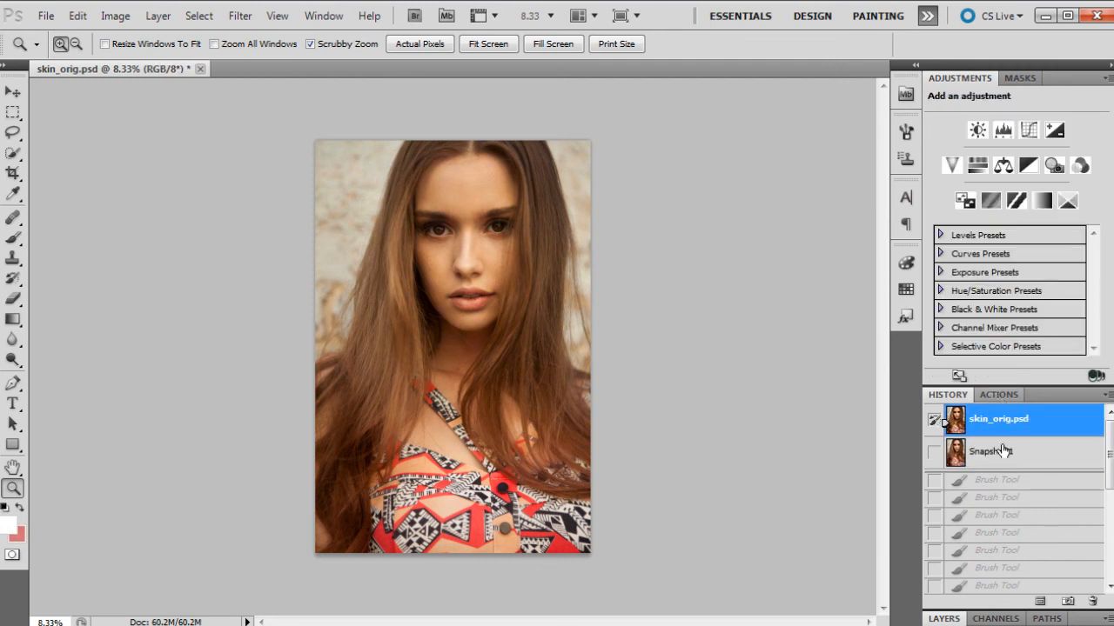
click(1002, 461)
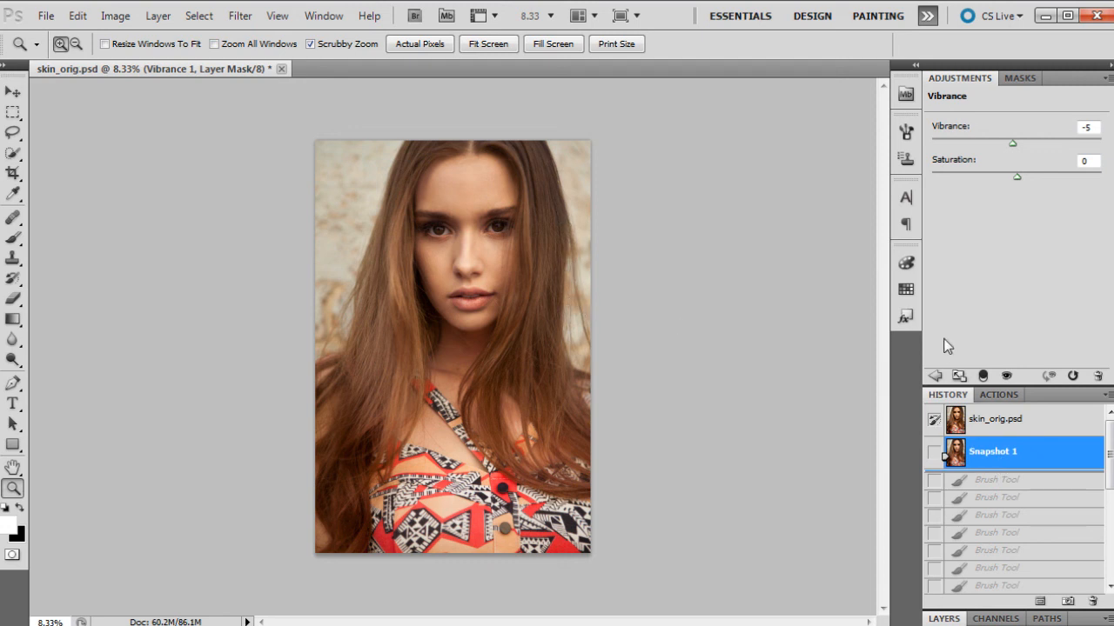
Review the Selective Color layer's settings for the Reds and Yellows ranges.
click(944, 619)
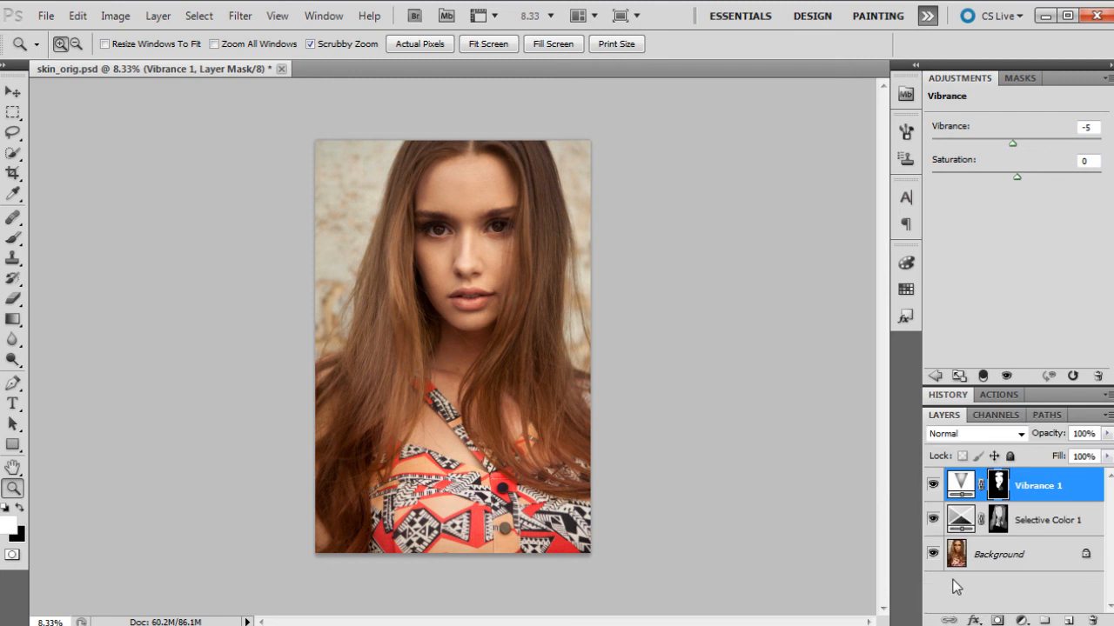
click(986, 520)
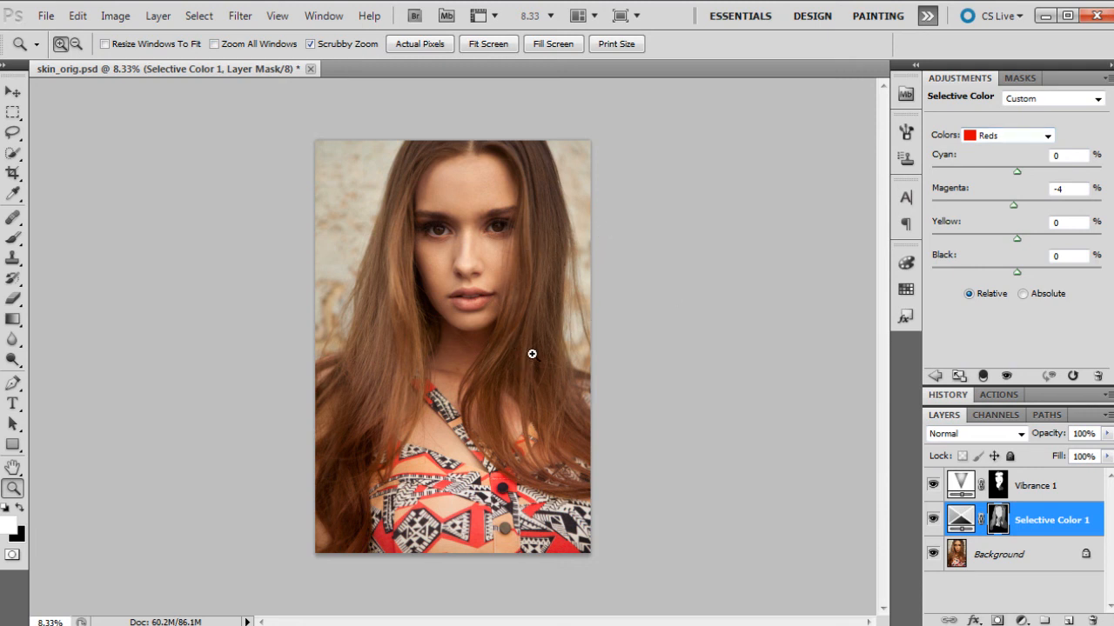
click(1001, 136)
click(1004, 167)
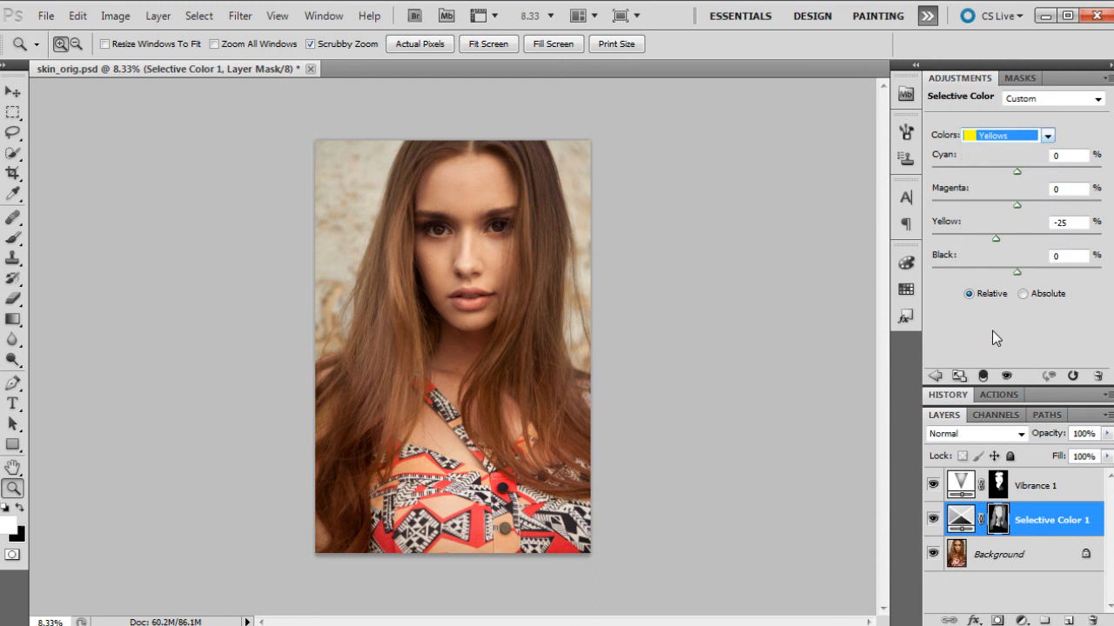
click(1023, 136)
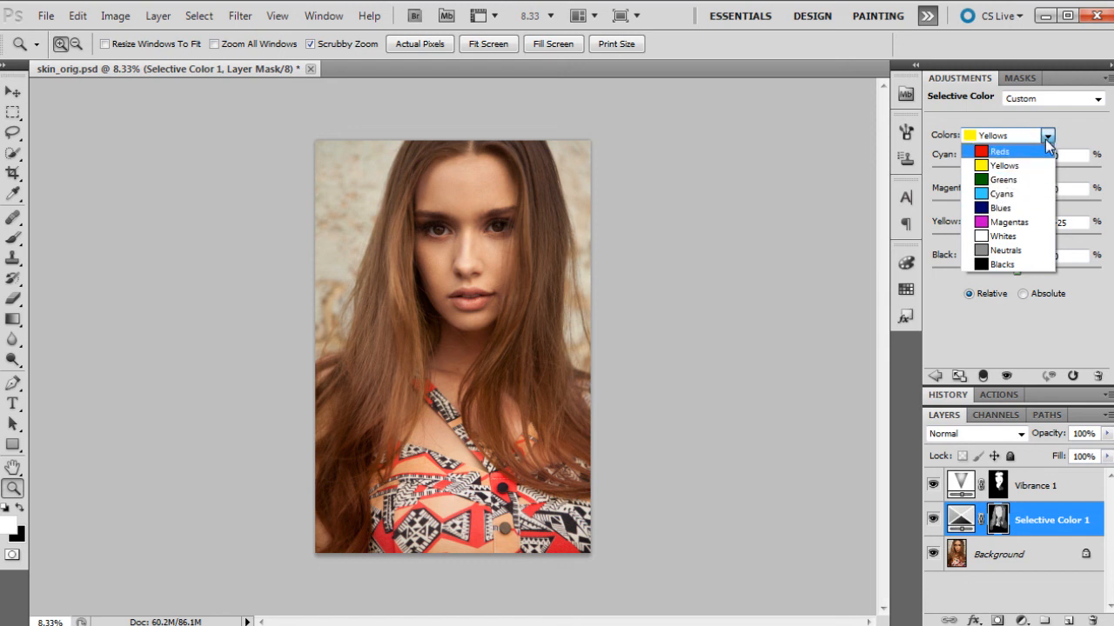
key(Escape)
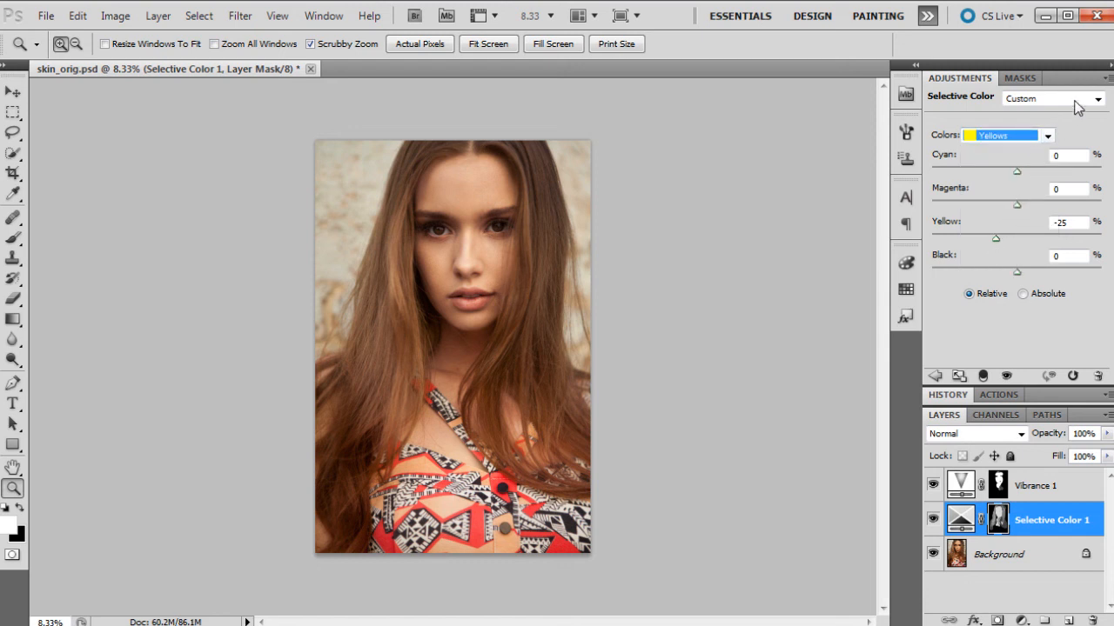